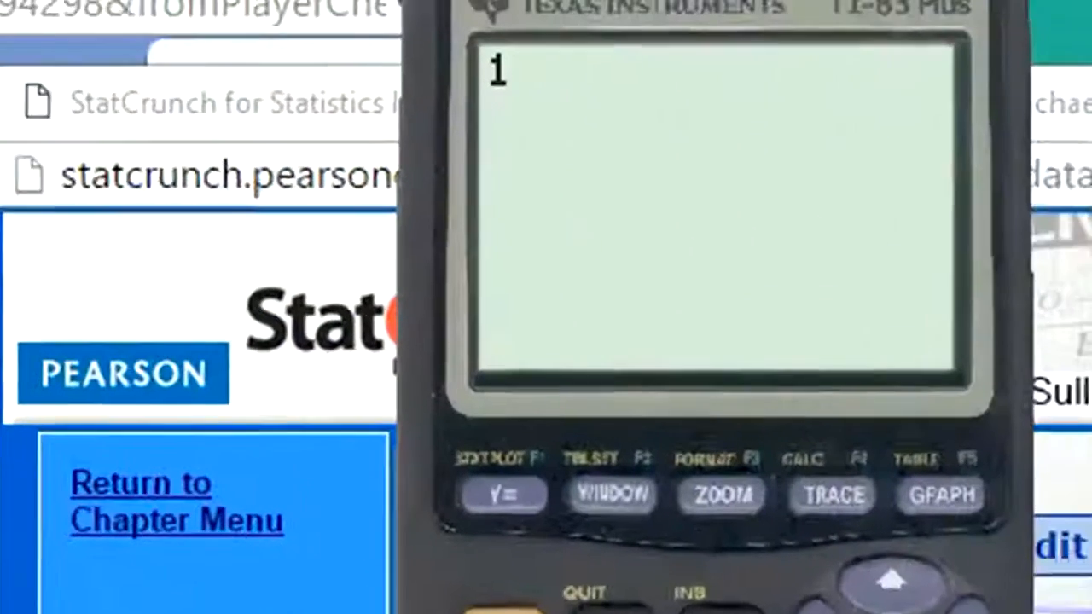
Step: Calculate alpha as 1-.87 on the calculator, and divide the answer by 2 to get alpha/2
{"action": "type", "text": "-.8"}
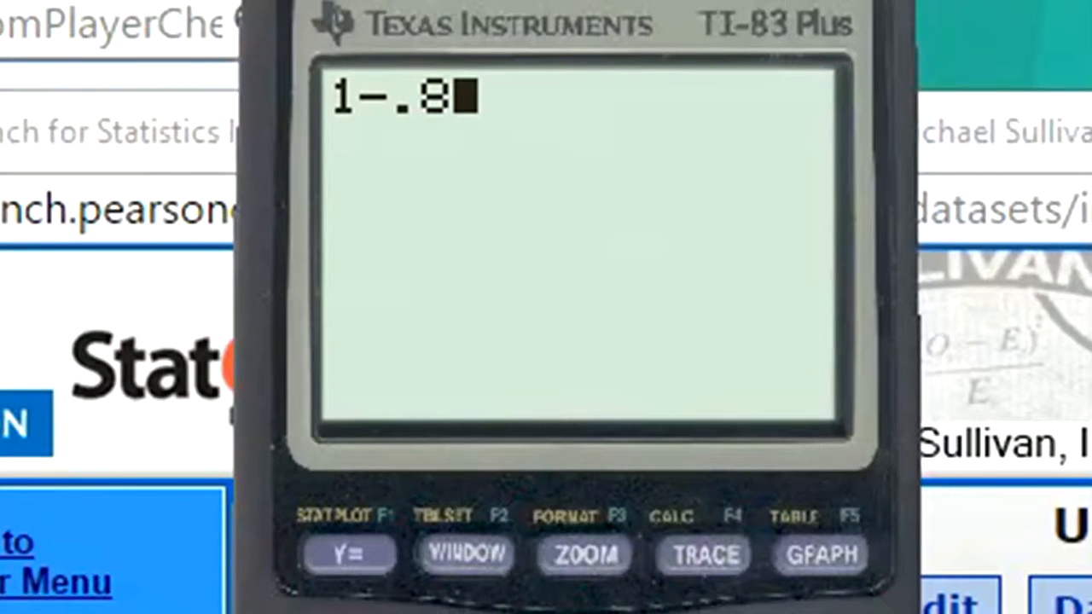
{"action": "type", "text": "7"}
{"action": "key", "text": "Return"}
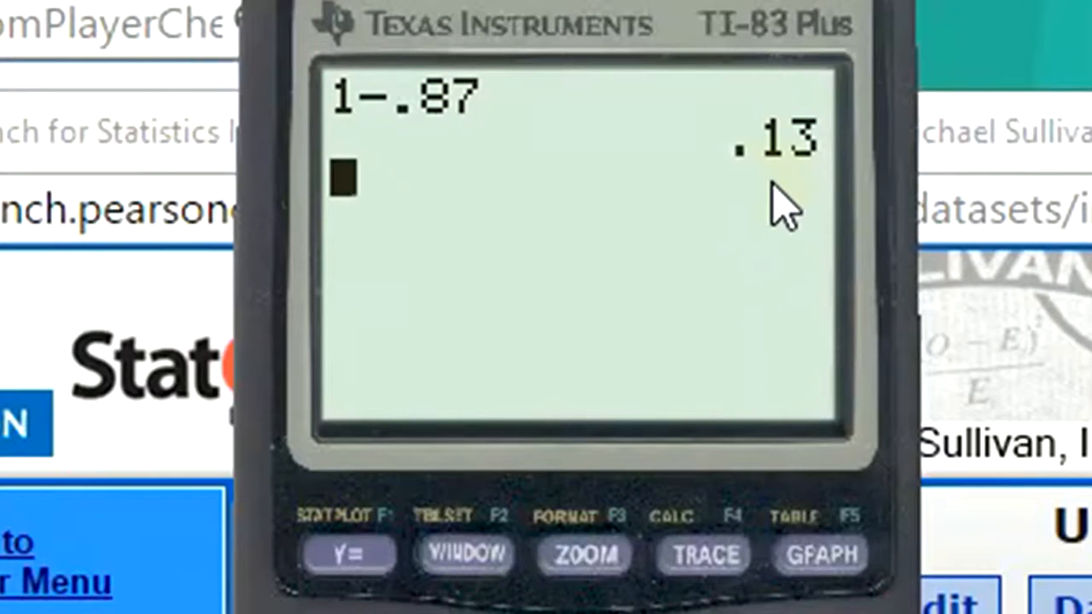
{"action": "left_click_drag", "start_coordinate": [512, 1], "coordinate": [13, 27]}
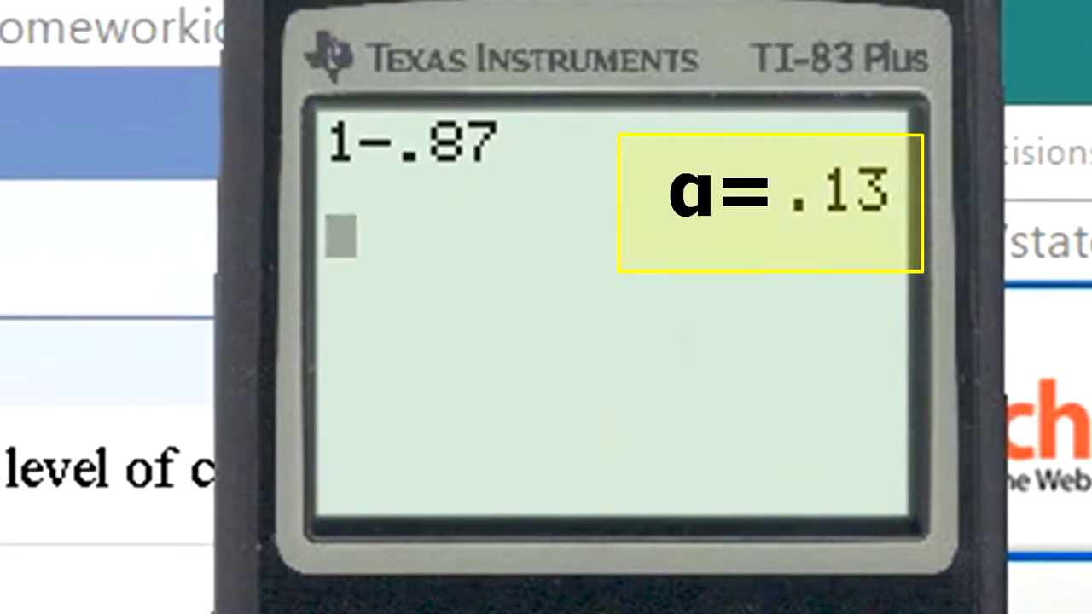
{"action": "type", "text": "/2"}
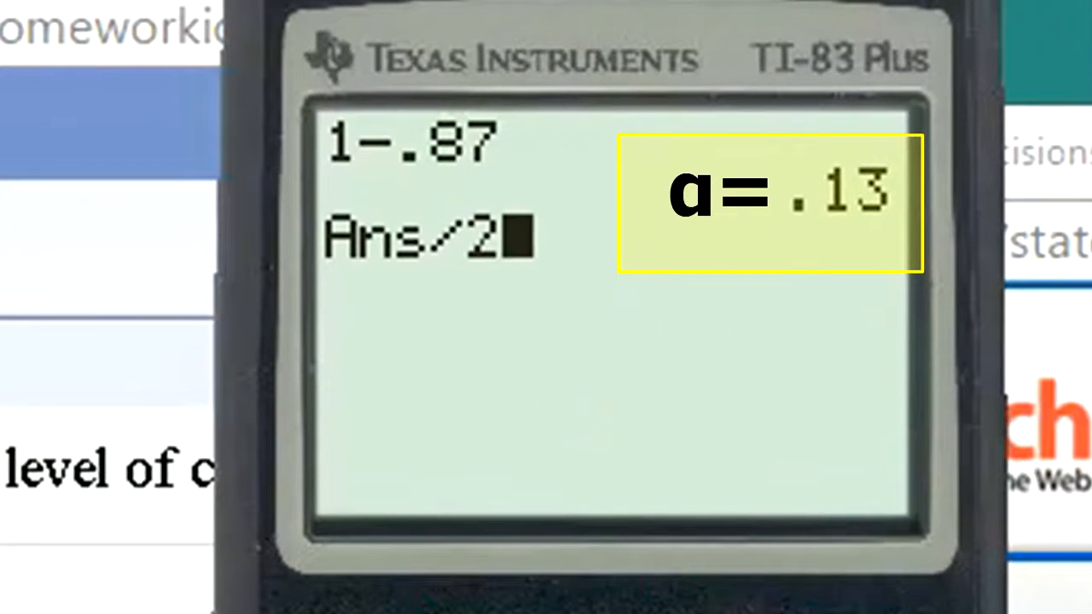
{"action": "key", "text": "Return"}
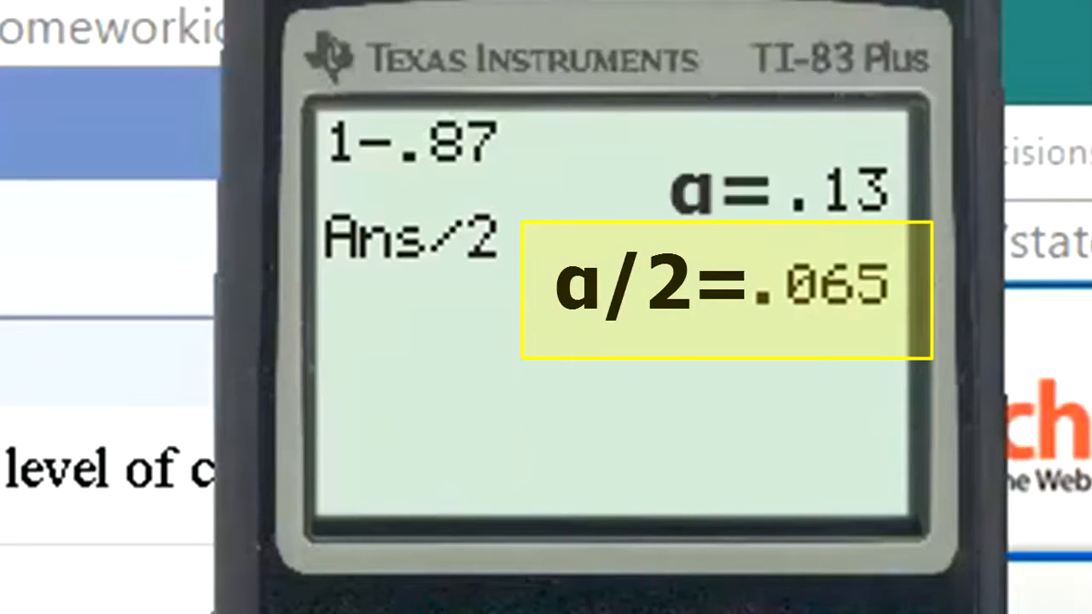
Step: Switch to StatCrunch and open the Normal distribution calculator, moving its window higher so all its fields can be seen
{"action": "key", "text": "alt+Tab"}
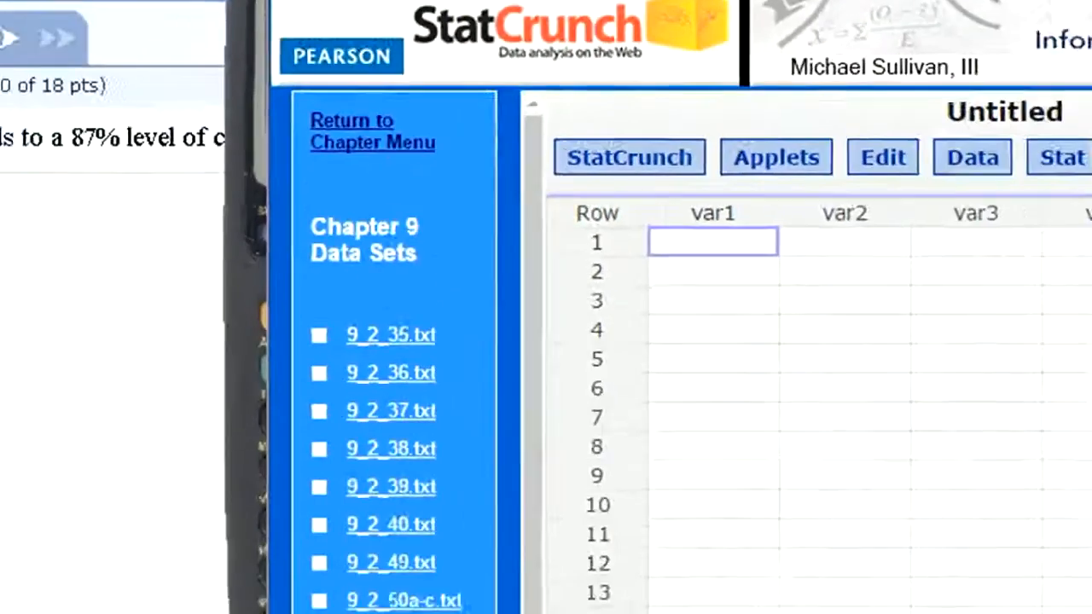
{"action": "left_click_drag", "start_coordinate": [243, 1], "coordinate": [9, 83]}
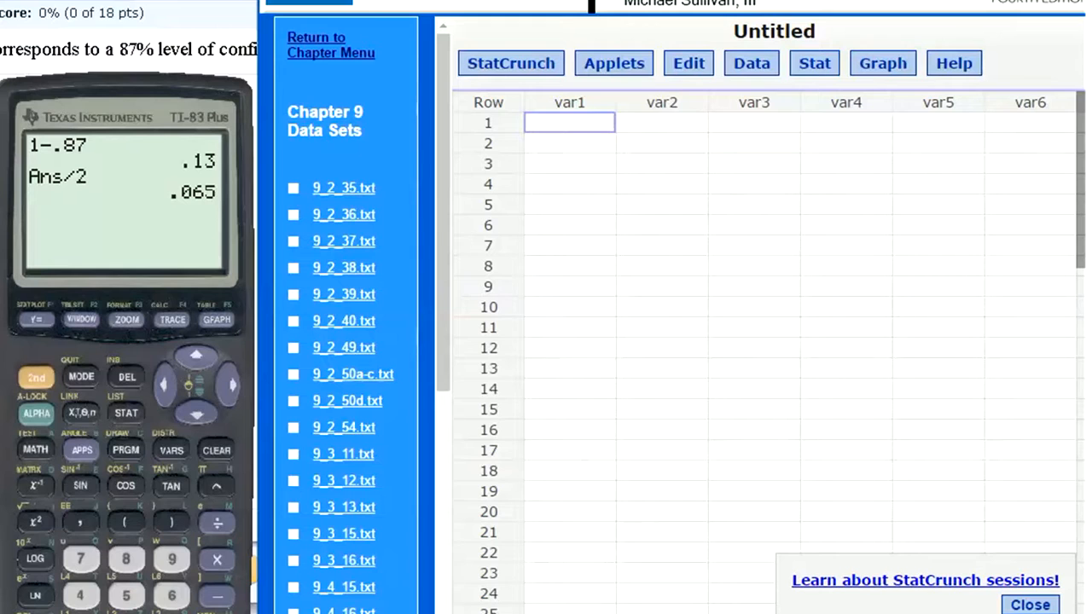
{"action": "left_click", "coordinate": [815, 68]}
{"action": "mouse_move", "coordinate": [826, 94]}
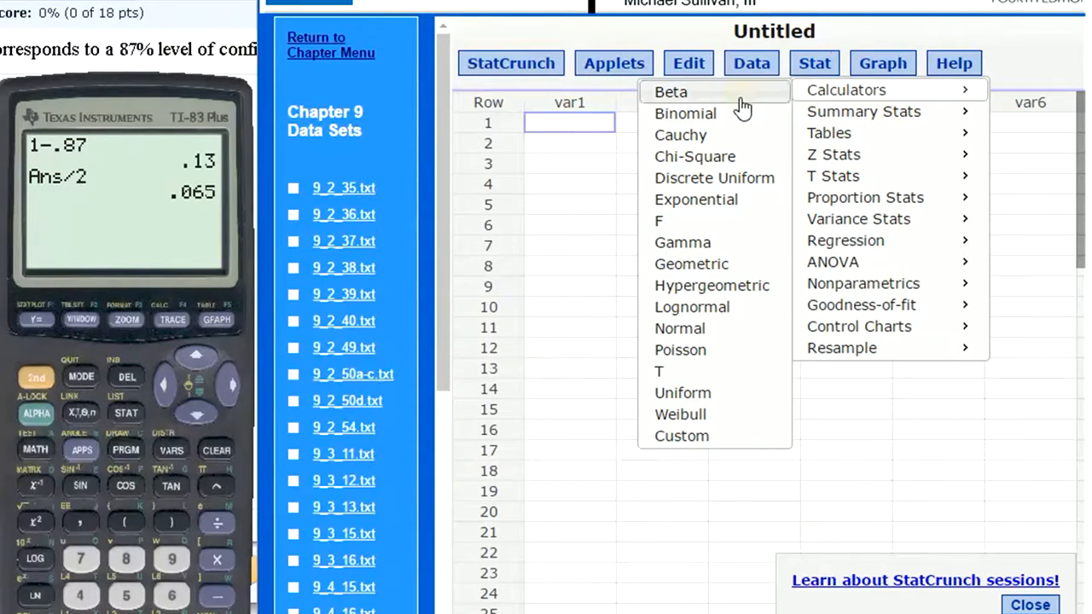
{"action": "left_click", "coordinate": [675, 340]}
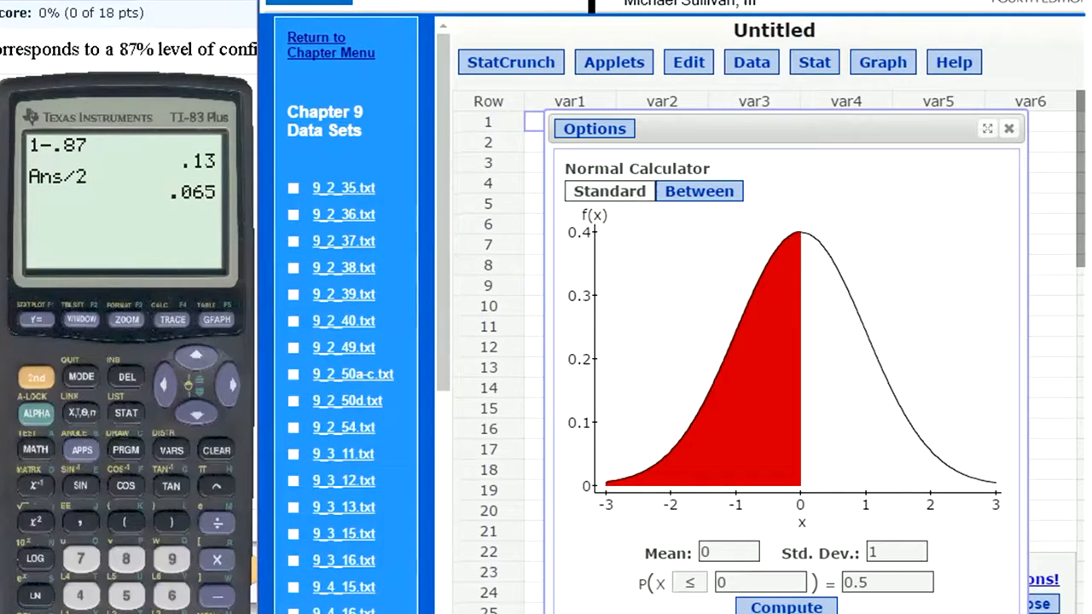
{"action": "left_click_drag", "start_coordinate": [716, 129], "coordinate": [633, 38]}
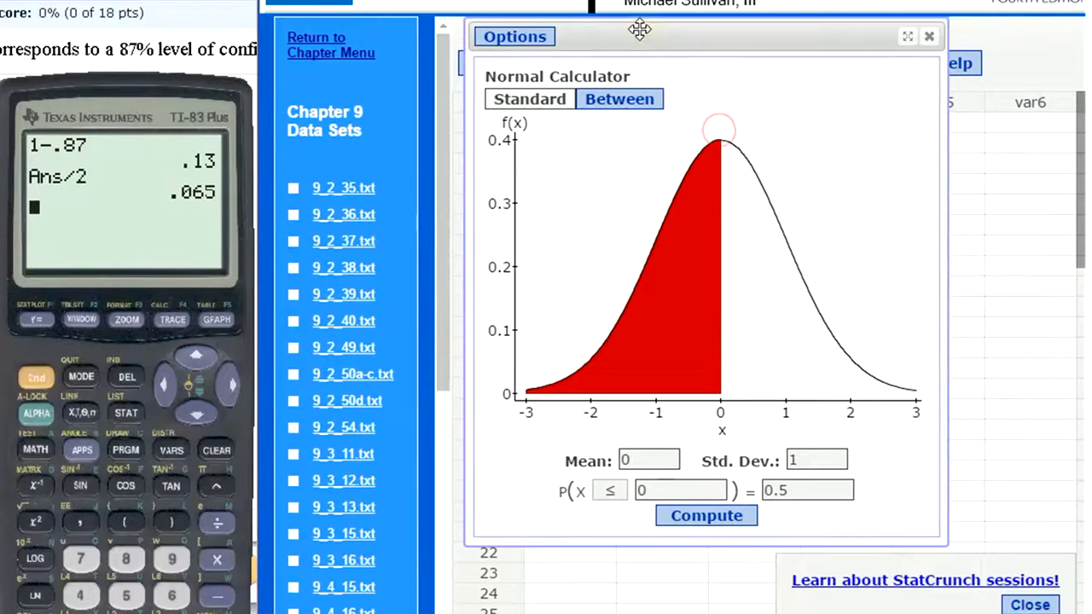
Step: Compute the bounds of the central area in the Normal calculator's Between mode with a probability of .87
{"action": "left_click", "coordinate": [612, 101]}
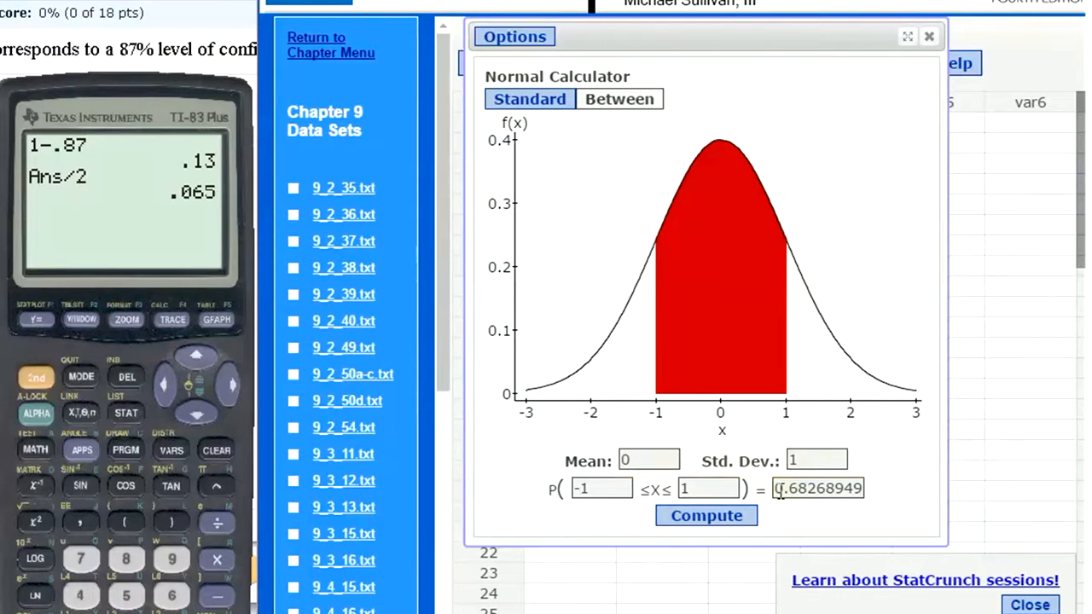
{"action": "left_click_drag", "start_coordinate": [775, 488], "coordinate": [885, 487]}
{"action": "type", "text": "."}
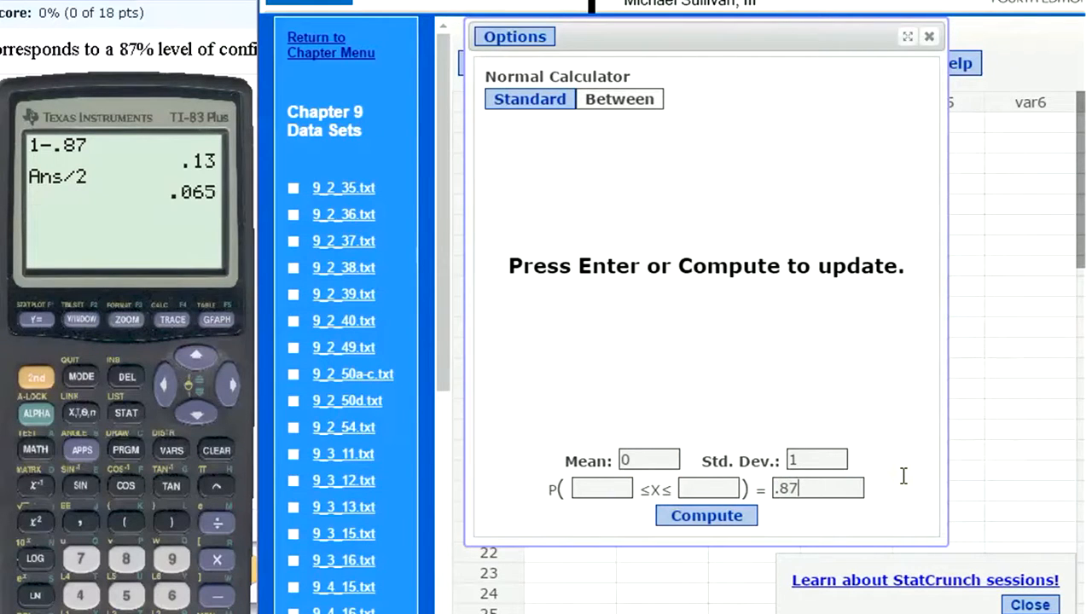
{"action": "type", "text": "87"}
{"action": "key", "text": "Return"}
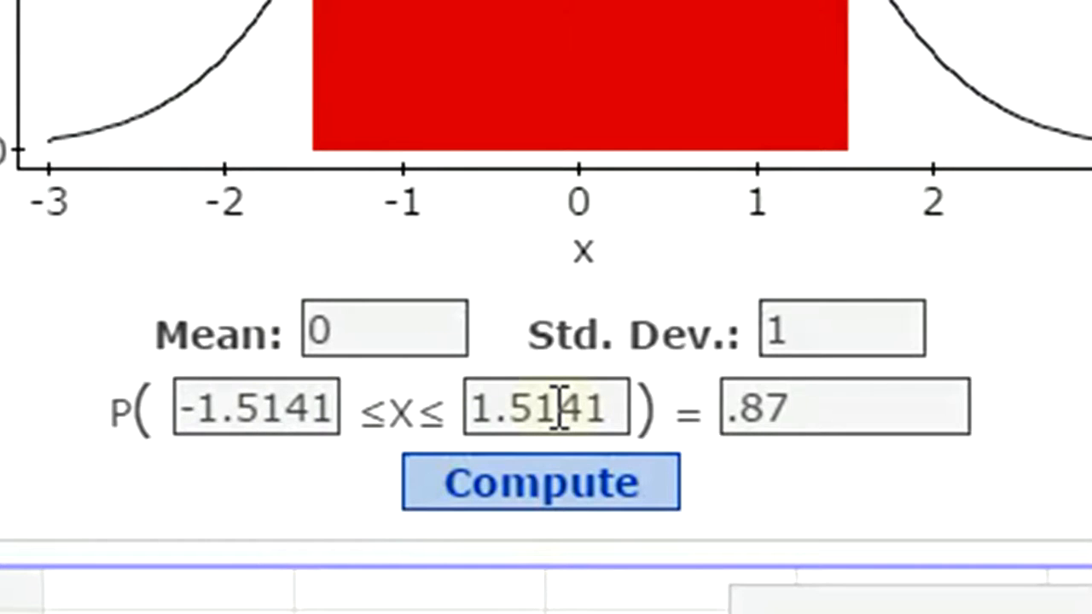
Step: Copy the first two decimals of the upper bound, 1.51, into the critical value answer, submit it and go to the next question
{"action": "left_click_drag", "start_coordinate": [559, 404], "coordinate": [390, 419]}
{"action": "key", "text": "ctrl+c"}
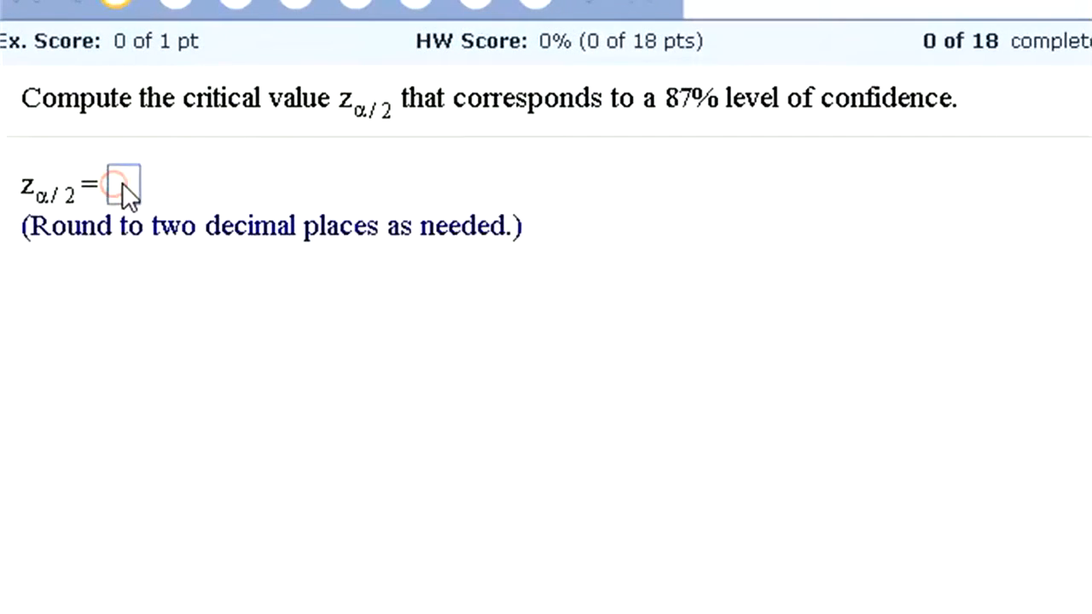
{"action": "left_click", "coordinate": [88, 173]}
{"action": "key", "text": "ctrl+v"}
{"action": "key", "text": "Return"}
{"action": "left_click", "coordinate": [310, 250]}
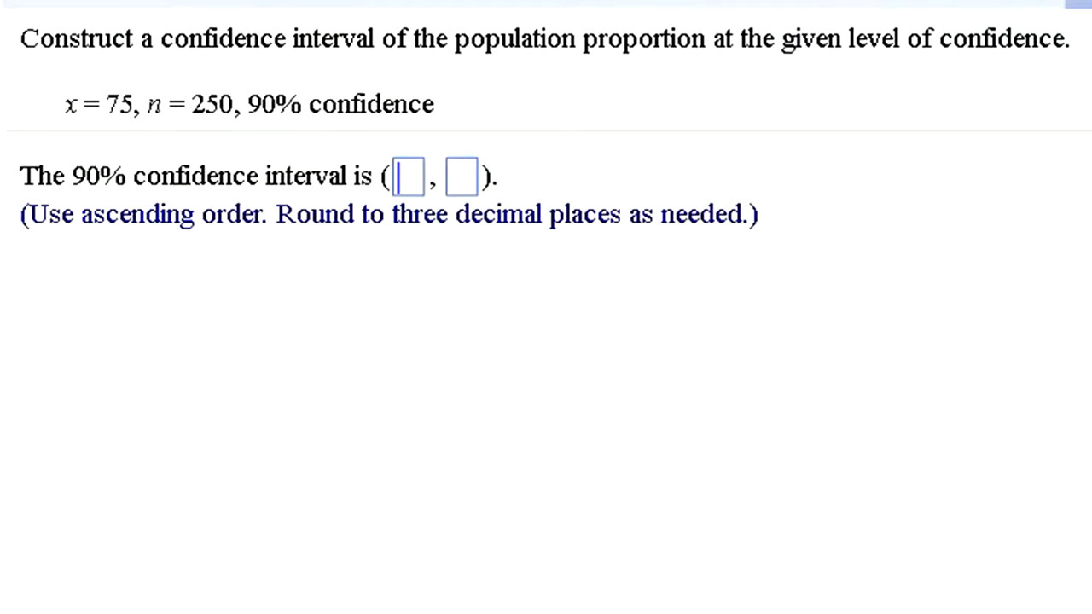
Step: Check the population proportion question, and open StatCrunch's one-sample proportion statistics with summary data
{"action": "left_click", "coordinate": [829, 105]}
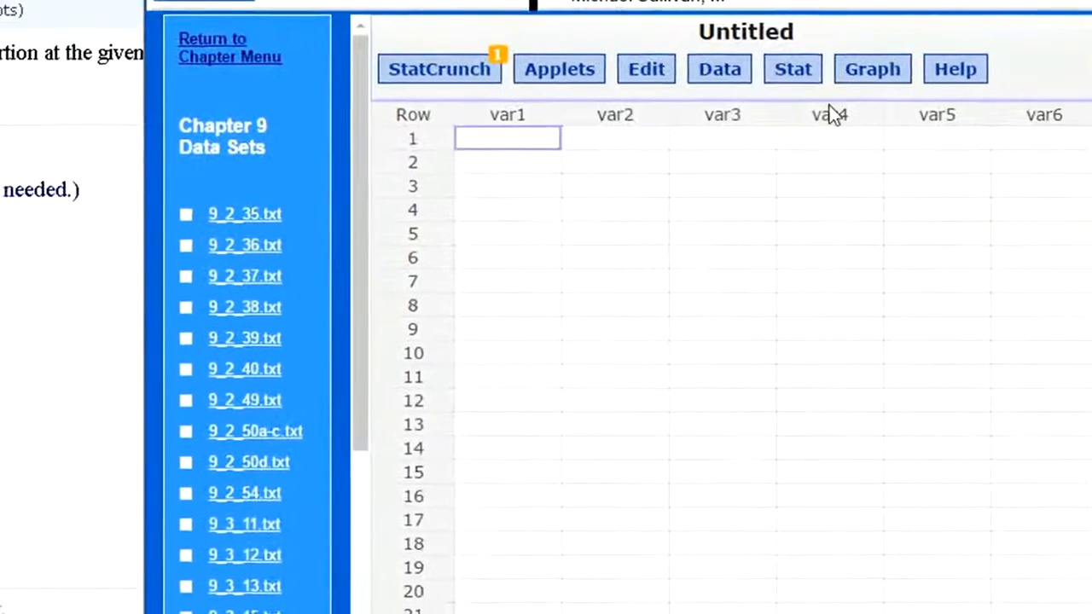
{"action": "left_click", "coordinate": [772, 79]}
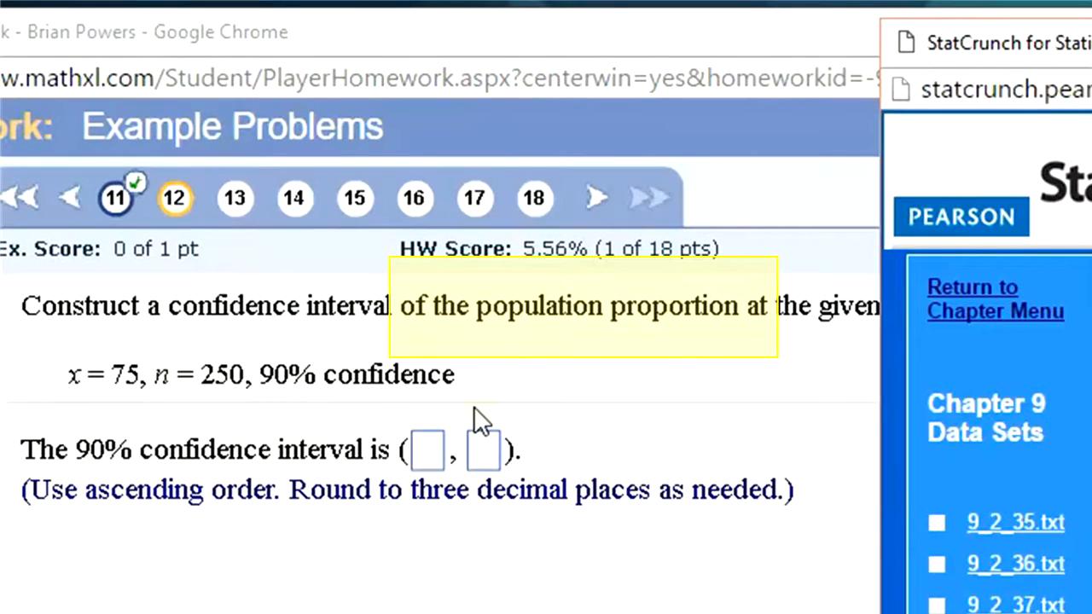
{"action": "left_click", "coordinate": [528, 358]}
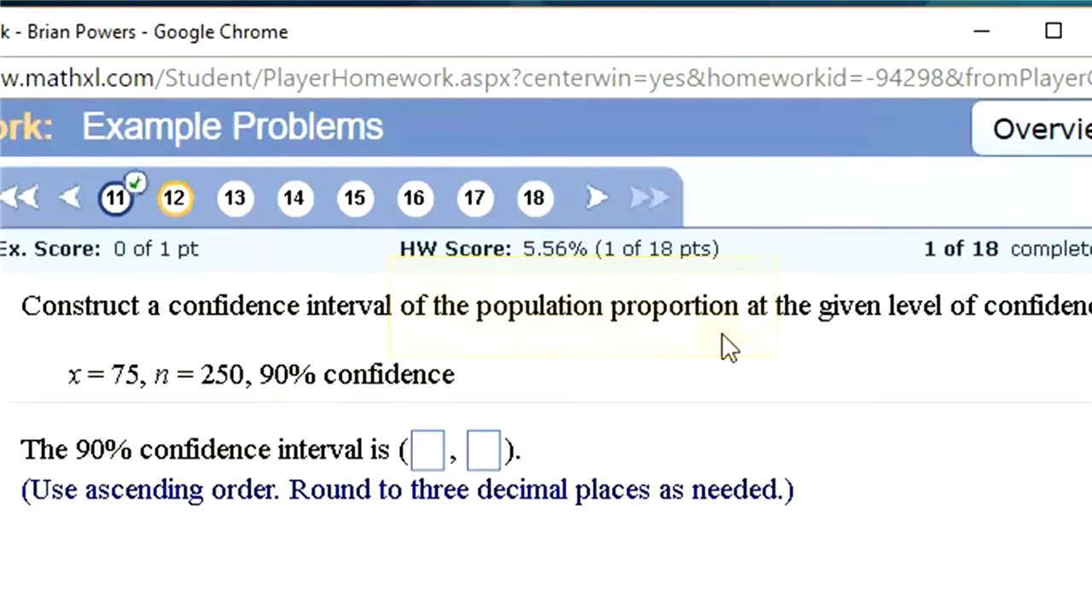
{"action": "left_click", "coordinate": [1024, 256]}
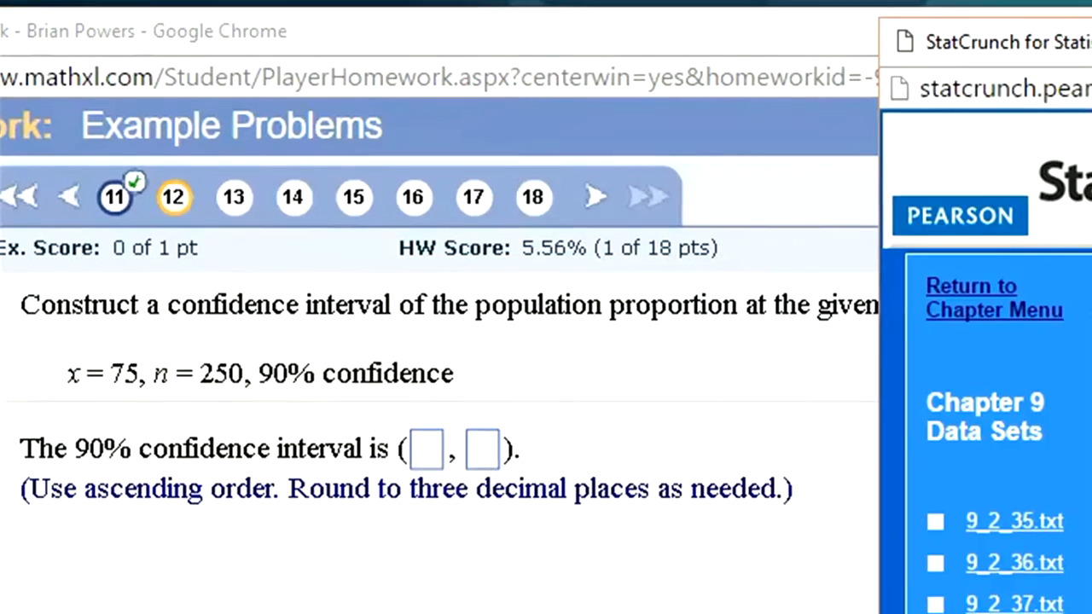
{"action": "left_click", "coordinate": [766, 34]}
{"action": "mouse_move", "coordinate": [851, 198]}
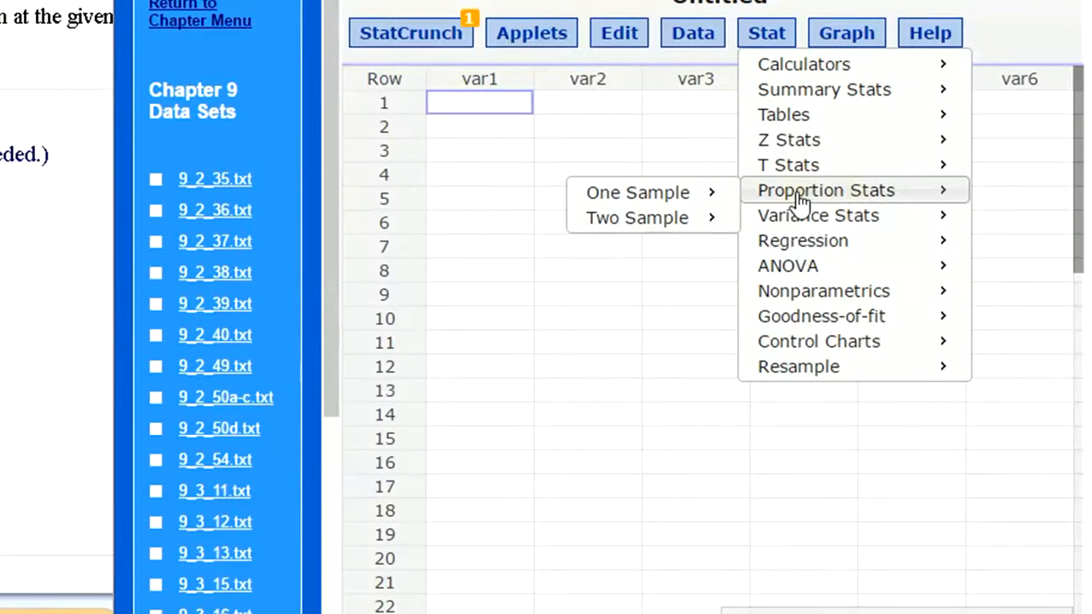
{"action": "mouse_move", "coordinate": [663, 197]}
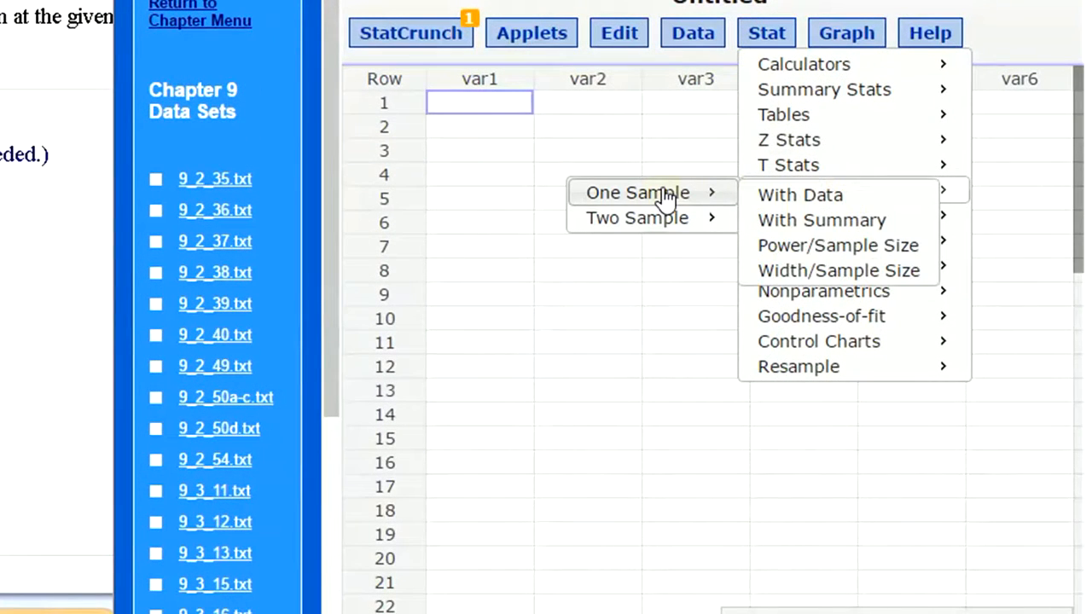
{"action": "left_click", "coordinate": [829, 220]}
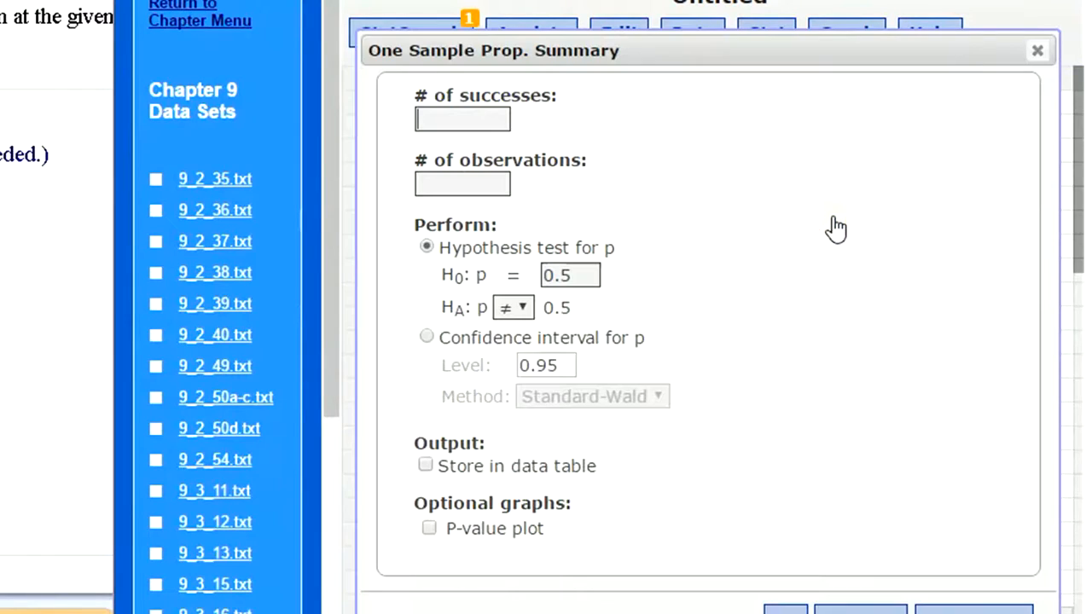
Step: Enter 75 successes and 250 observations from the homework question in the one-sample proportion summary
{"action": "left_click", "coordinate": [51, 307]}
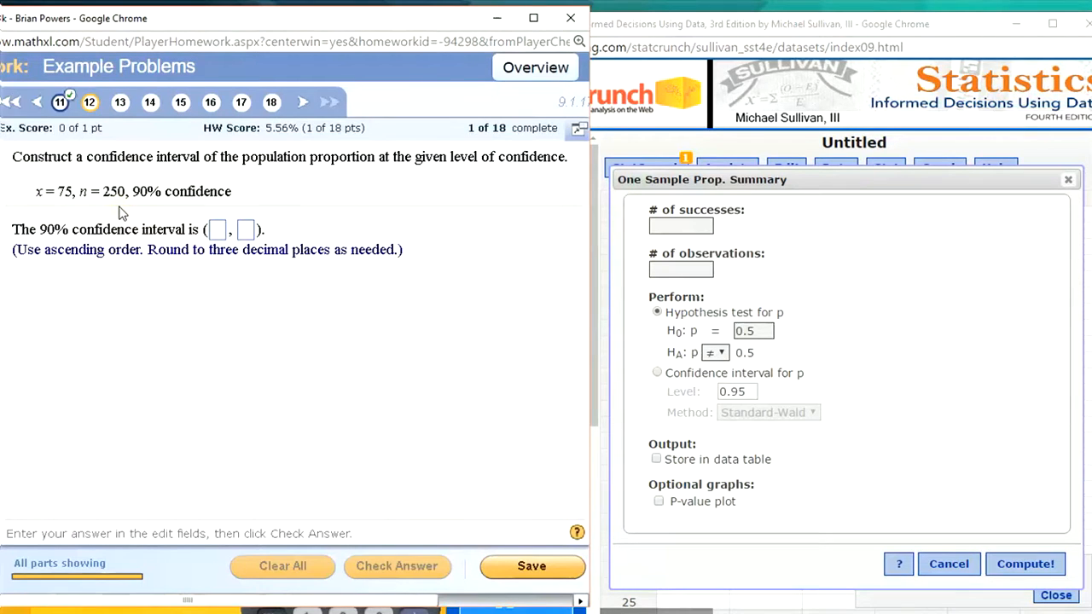
{"action": "left_click", "coordinate": [698, 229]}
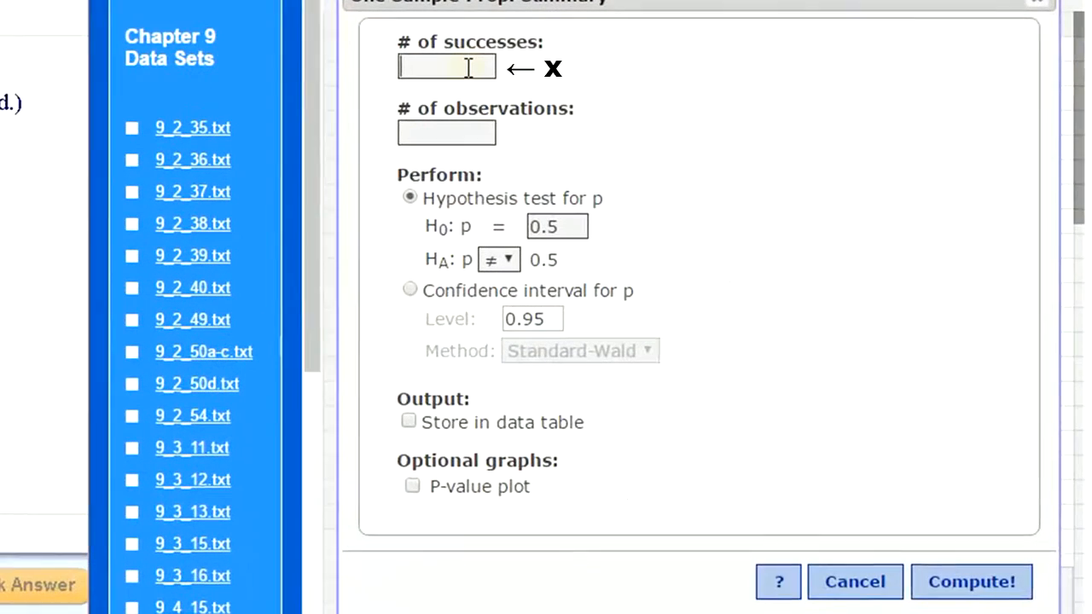
{"action": "type", "text": "75"}
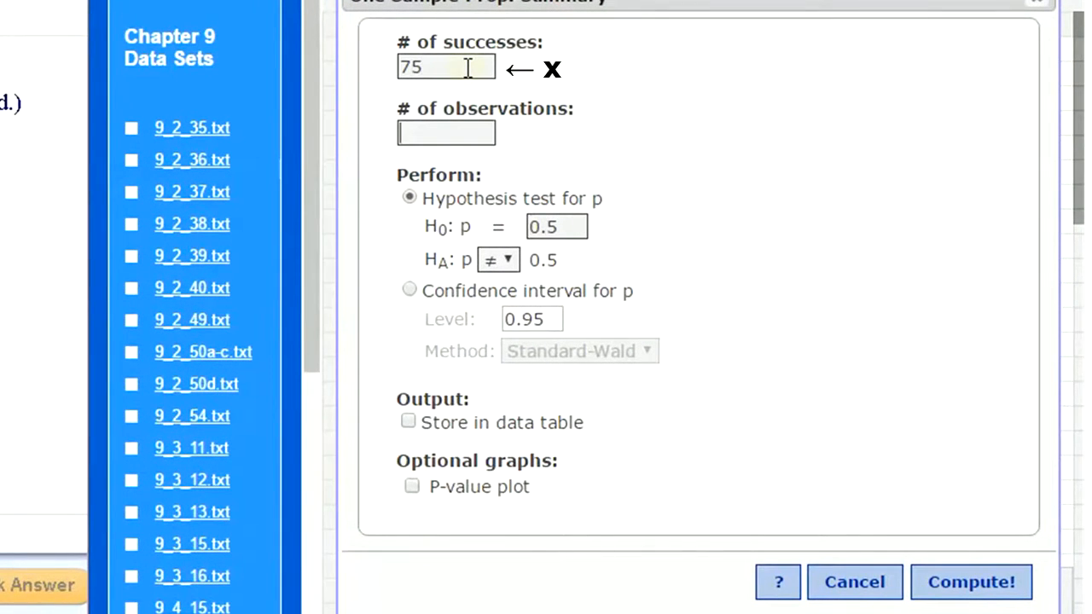
{"action": "key", "text": "Tab"}
{"action": "type", "text": "250"}
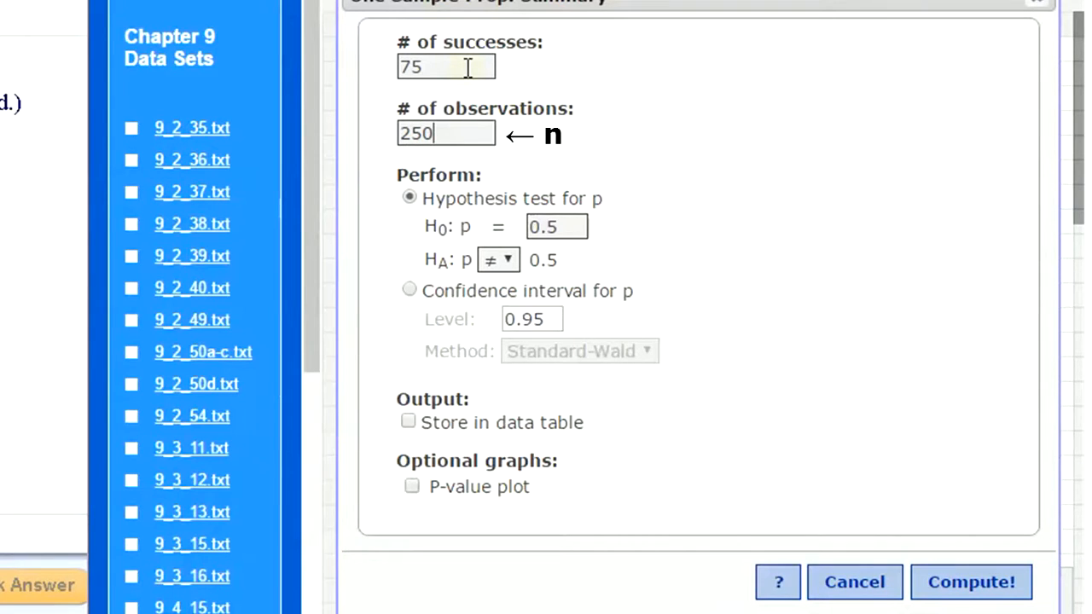
Step: Compute a confidence interval for p at level 0.90 instead of the hypothesis test
{"action": "left_click", "coordinate": [409, 291]}
{"action": "left_click_drag", "start_coordinate": [546, 318], "coordinate": [535, 319]}
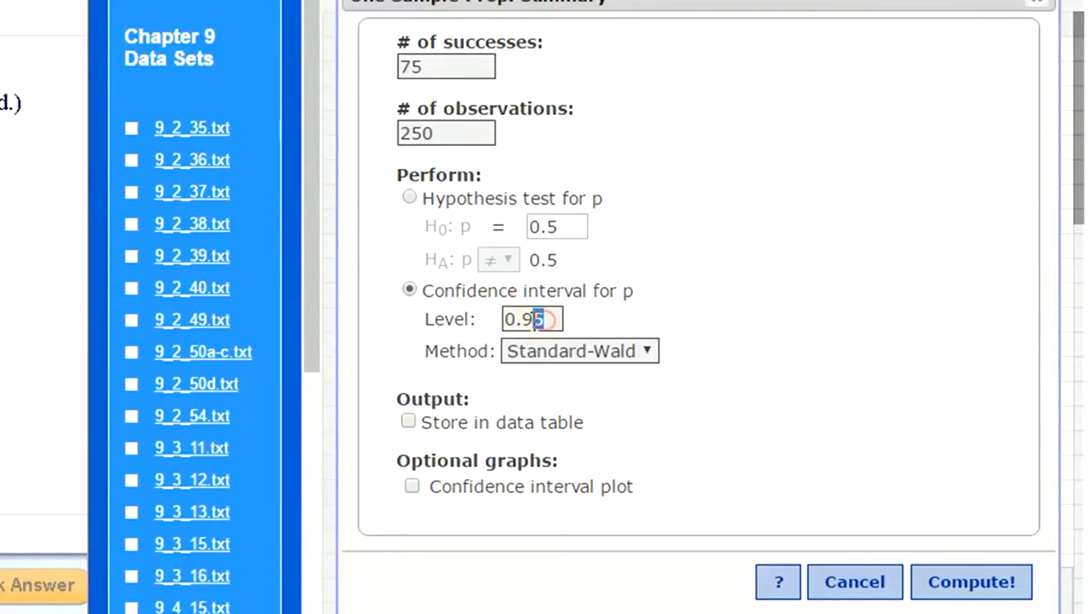
{"action": "type", "text": "0"}
{"action": "left_click", "coordinate": [964, 585]}
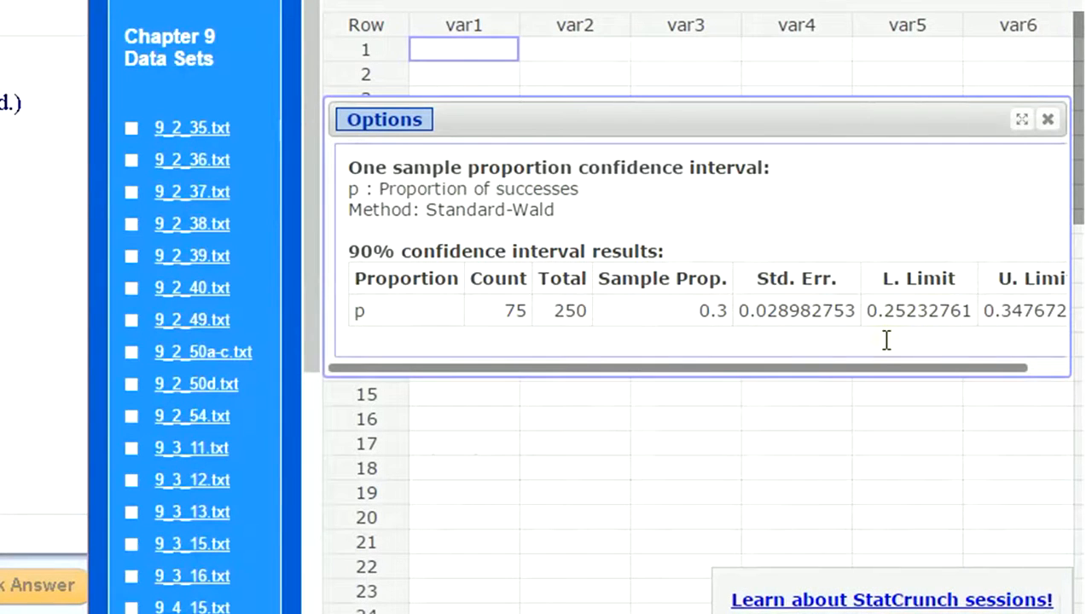
Step: Copy the lower limit to three decimals, 0.252, into the first answer box of the 90% confidence interval
{"action": "left_click_drag", "start_coordinate": [870, 375], "coordinate": [911, 375]}
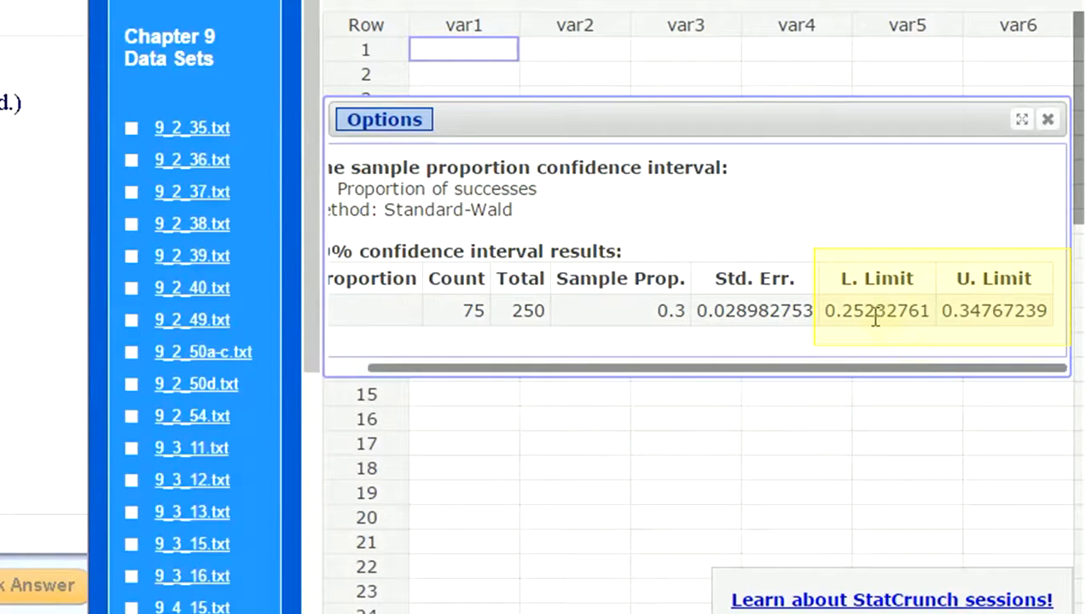
{"action": "left_click_drag", "start_coordinate": [874, 316], "coordinate": [822, 313]}
{"action": "key", "text": "ctrl+c"}
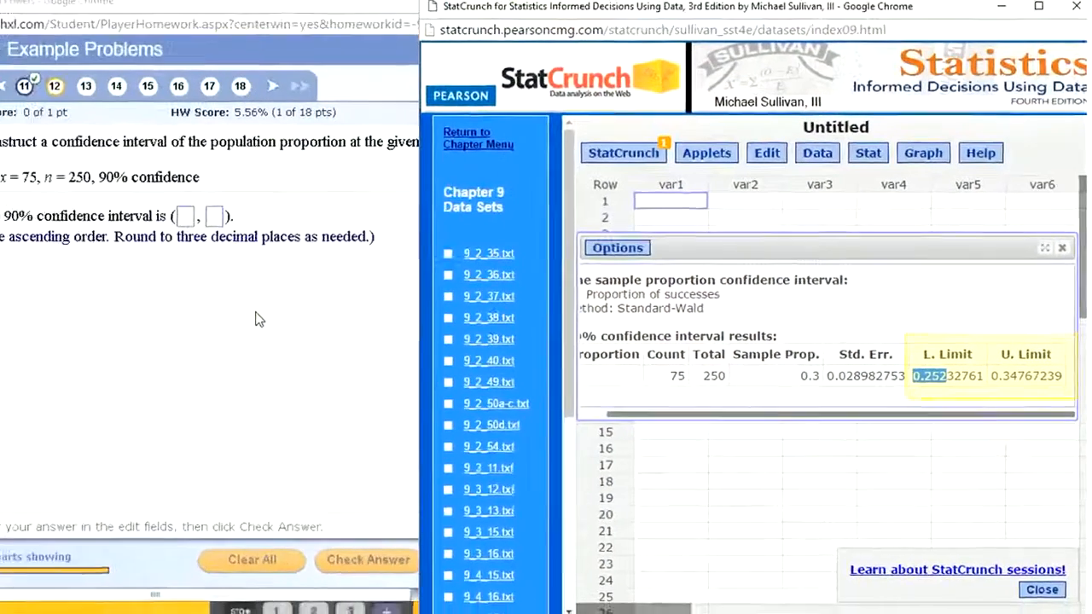
{"action": "left_click", "coordinate": [185, 216]}
{"action": "key", "text": "ctrl+v"}
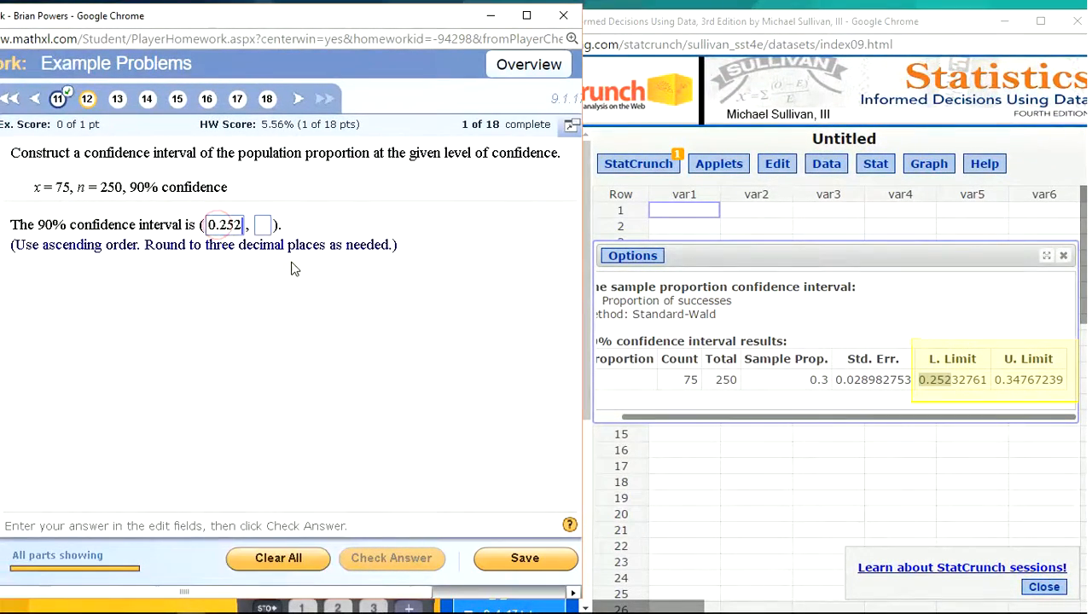
Step: Enter the rounded upper limit 0.348 in the second answer box of the confidence interval
{"action": "key", "text": "Tab"}
{"action": "type", "text": "0."}
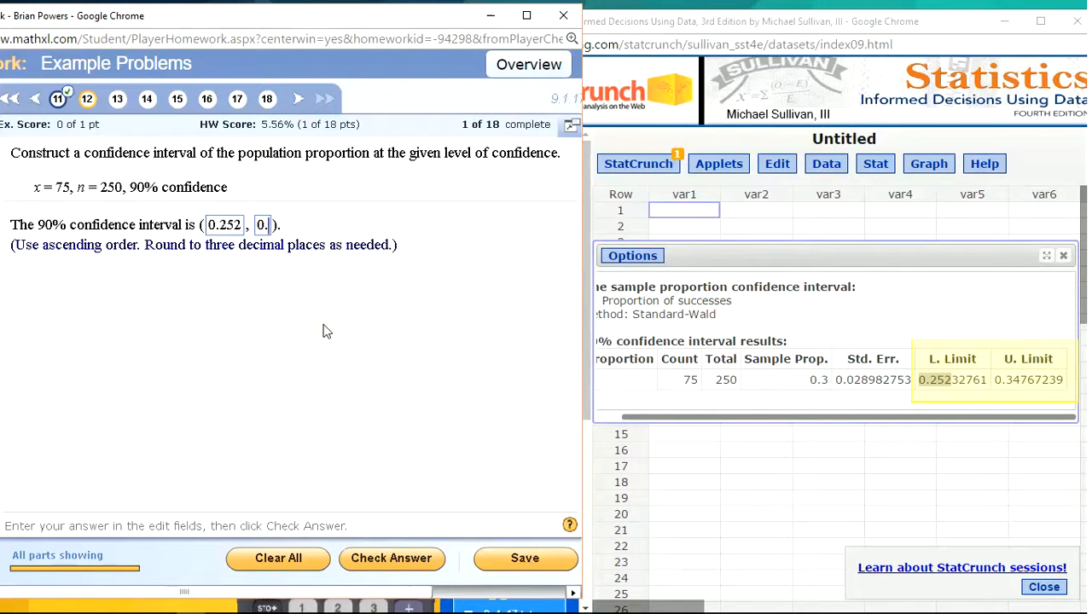
{"action": "type", "text": "2"}
{"action": "type", "text": "4"}
{"action": "type", "text": "8"}
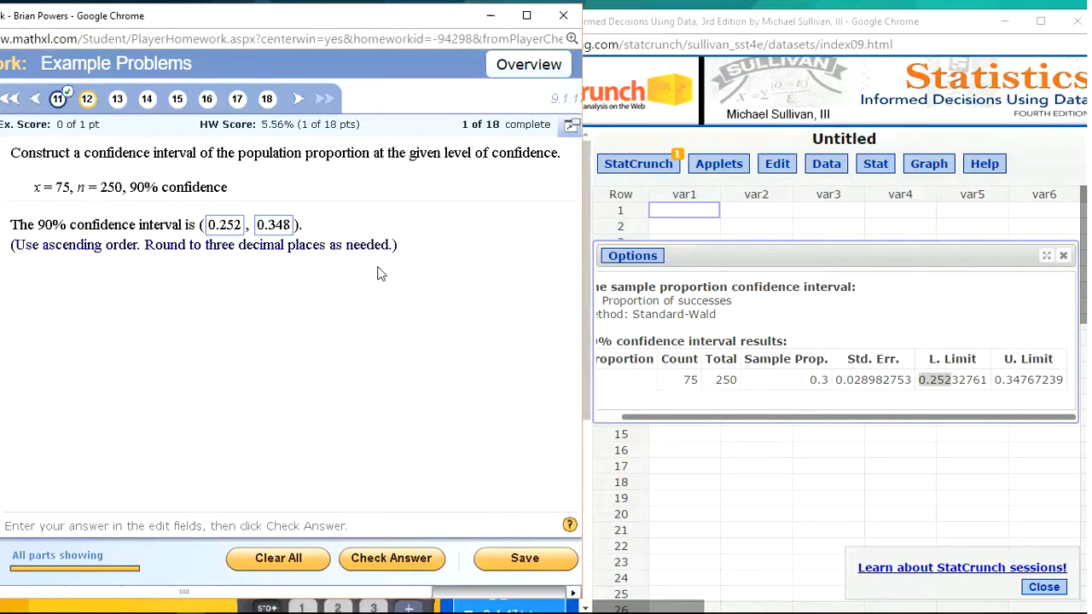
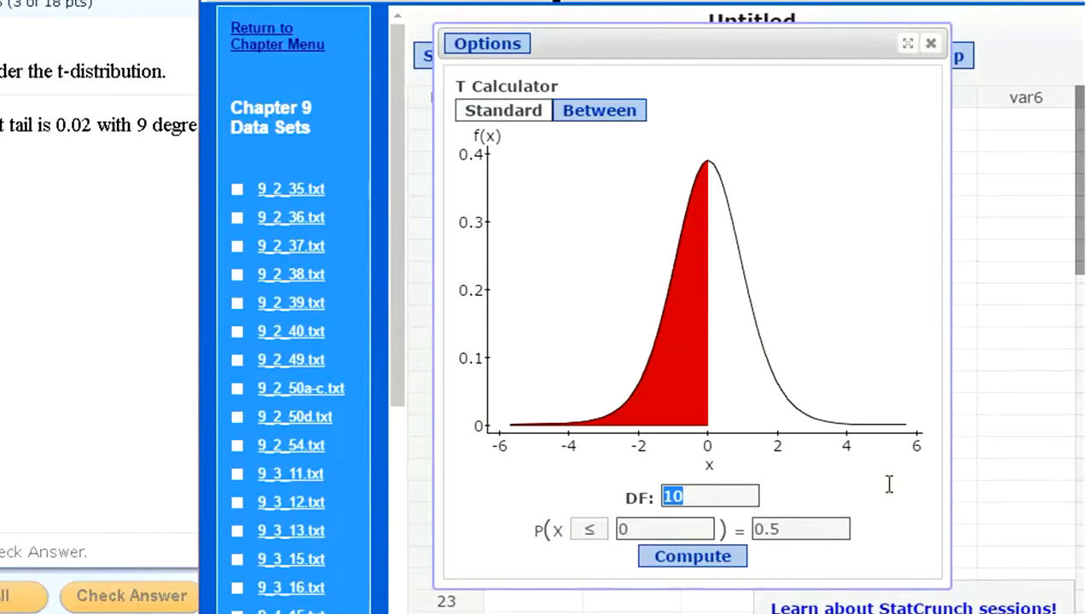
Step: Arrange the T calculator beside the homework question and set its degrees of freedom to 9
{"action": "left_click_drag", "start_coordinate": [888, 484], "coordinate": [853, 314]}
{"action": "left_click", "coordinate": [150, 179]}
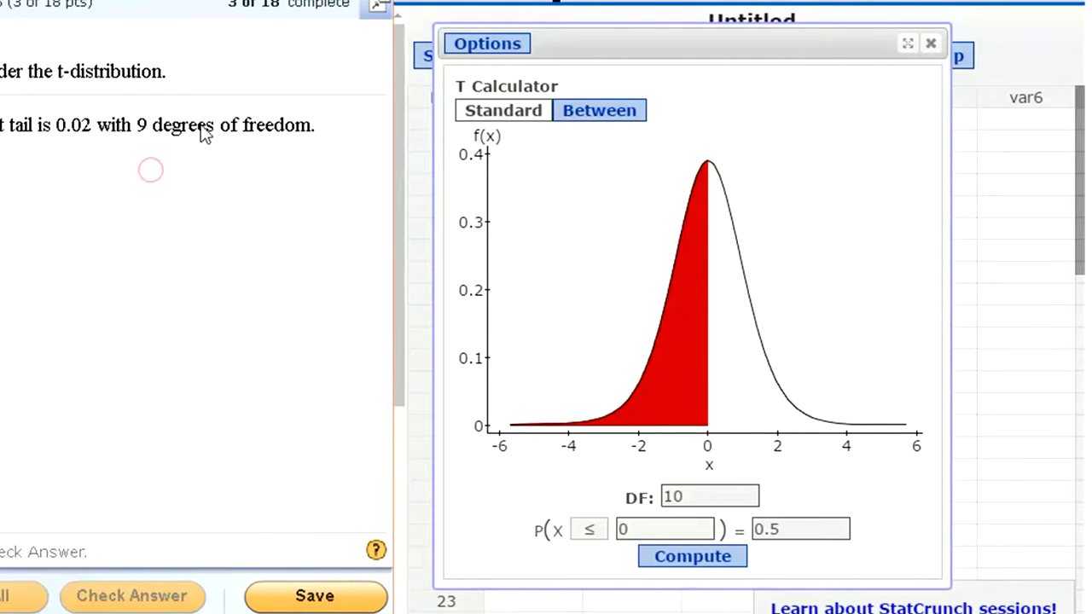
{"action": "left_click", "coordinate": [689, 497]}
{"action": "left_click_drag", "start_coordinate": [529, 2], "coordinate": [621, 7]}
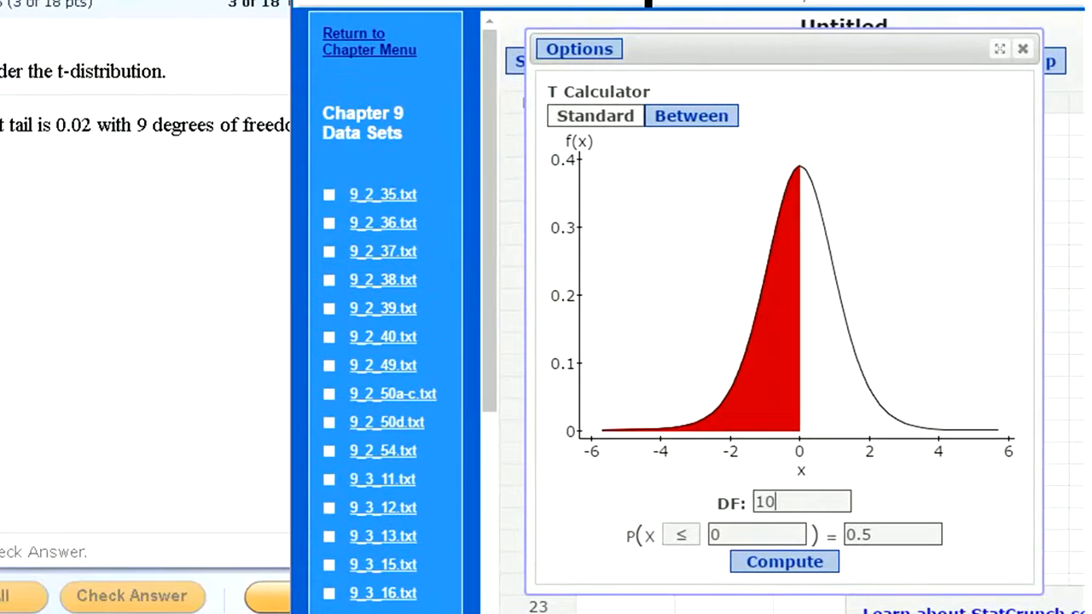
{"action": "left_click_drag", "start_coordinate": [668, 50], "coordinate": [638, 34]}
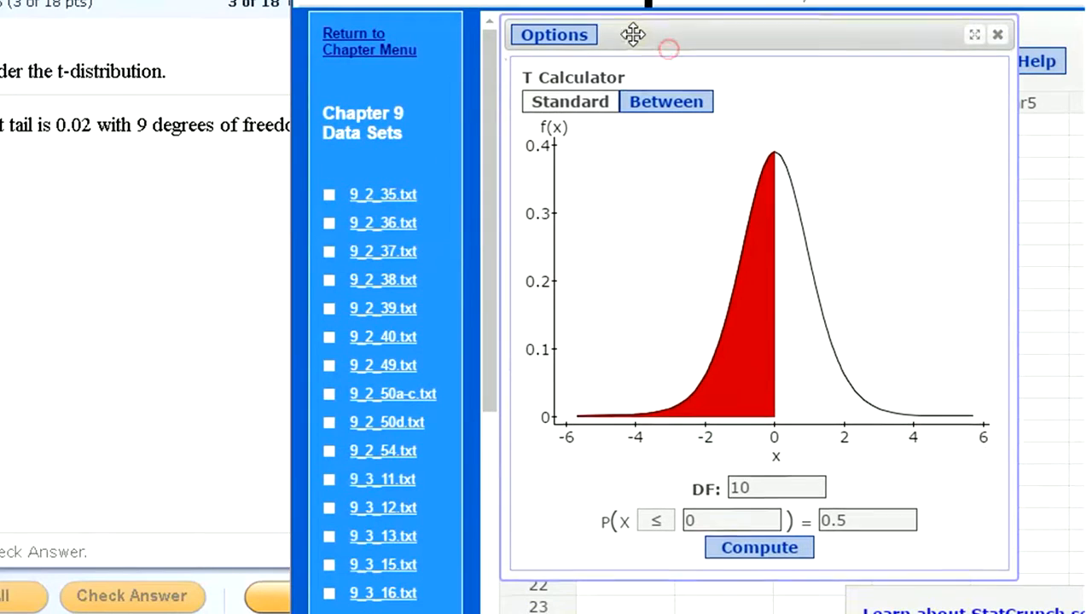
{"action": "double_click", "coordinate": [733, 487]}
{"action": "type", "text": "9"}
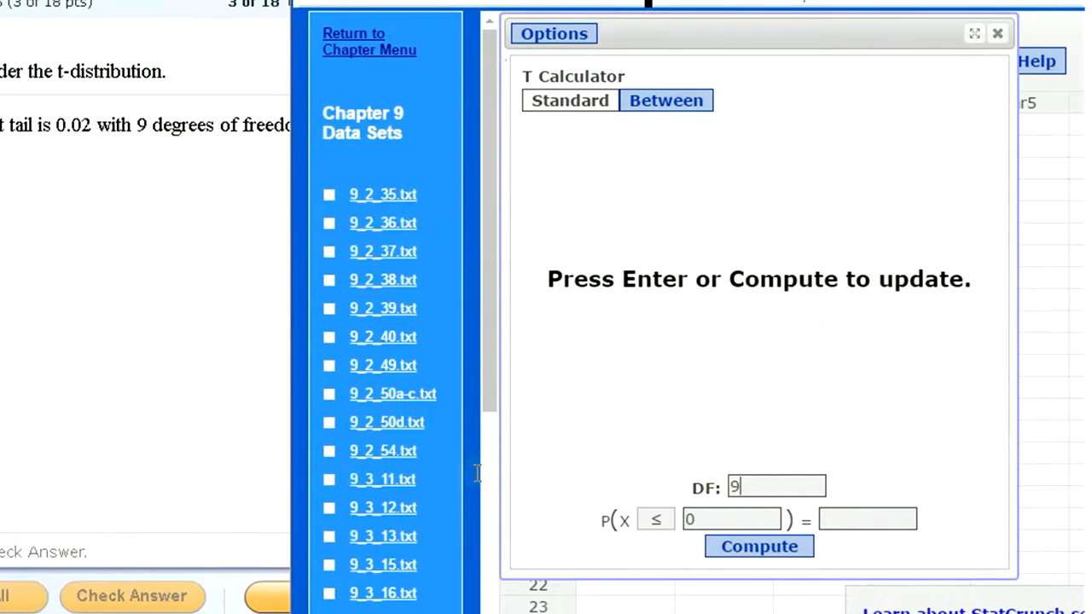
Step: Compute the t-value for a right-tail (≥) probability of .02
{"action": "left_click", "coordinate": [12, 260]}
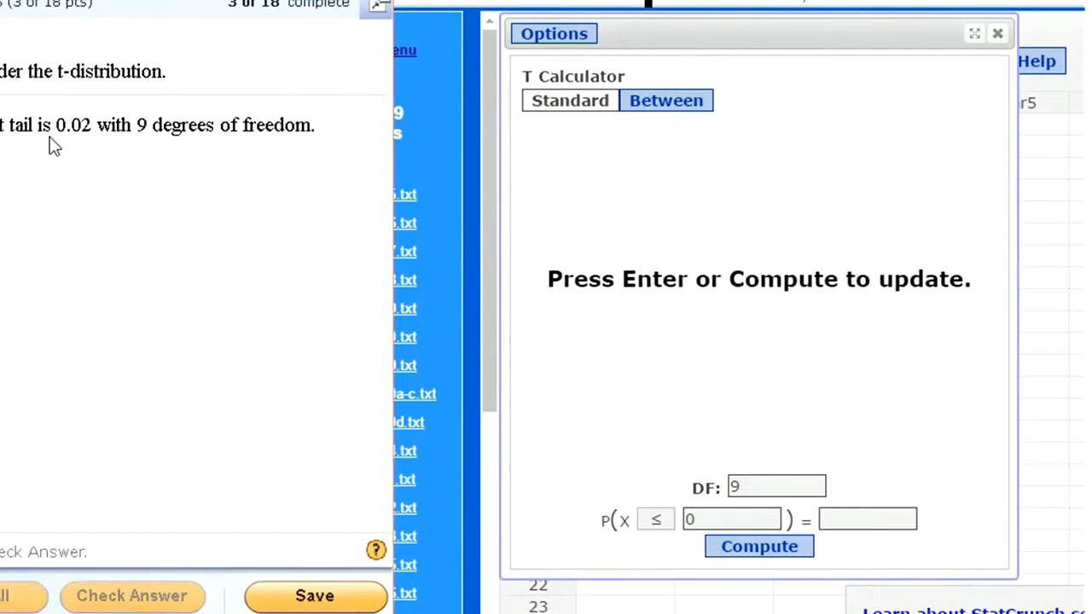
{"action": "left_click", "coordinate": [655, 520]}
{"action": "left_click", "coordinate": [656, 563]}
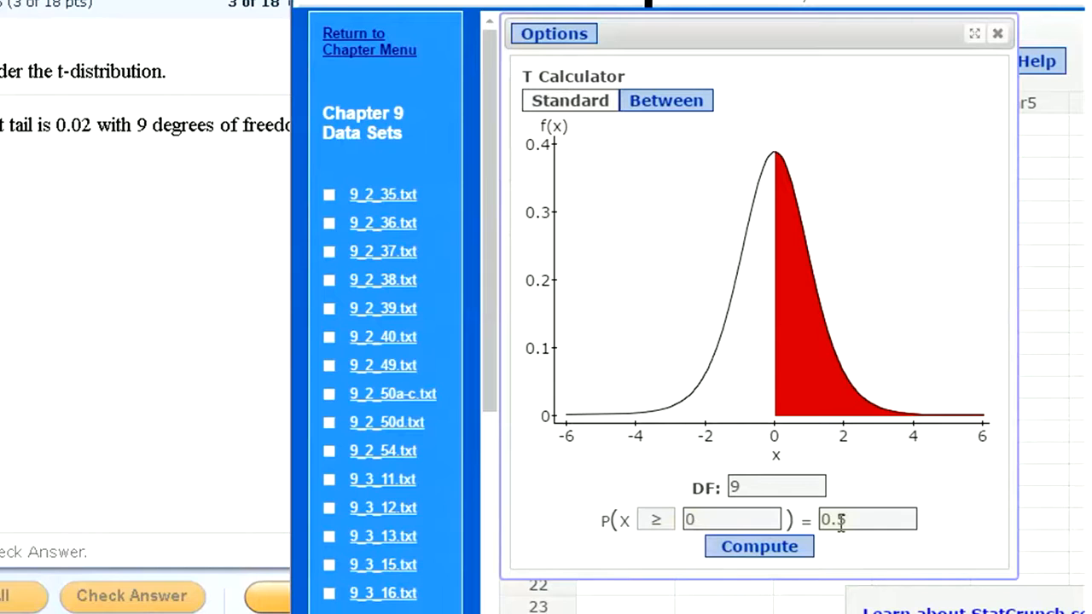
{"action": "left_click_drag", "start_coordinate": [853, 520], "coordinate": [790, 518]}
{"action": "type", "text": "."}
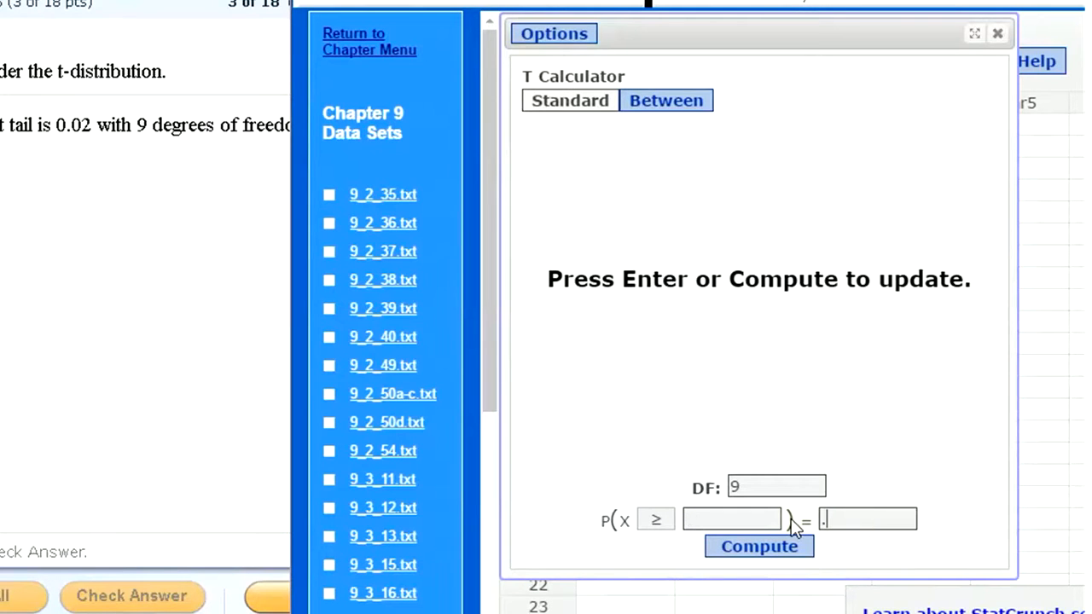
{"action": "type", "text": "02"}
{"action": "key", "text": "Return"}
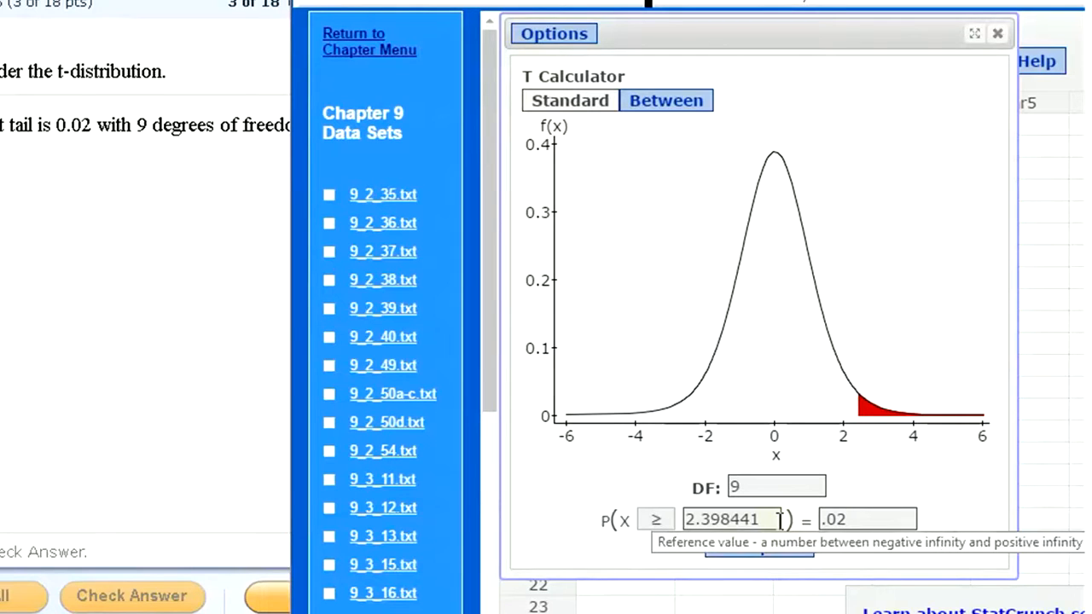
Step: Enter the t-value rounded to three decimals, 2.398, as the answer to part (a) and continue to part (b)
{"action": "left_click_drag", "start_coordinate": [732, 519], "coordinate": [690, 537]}
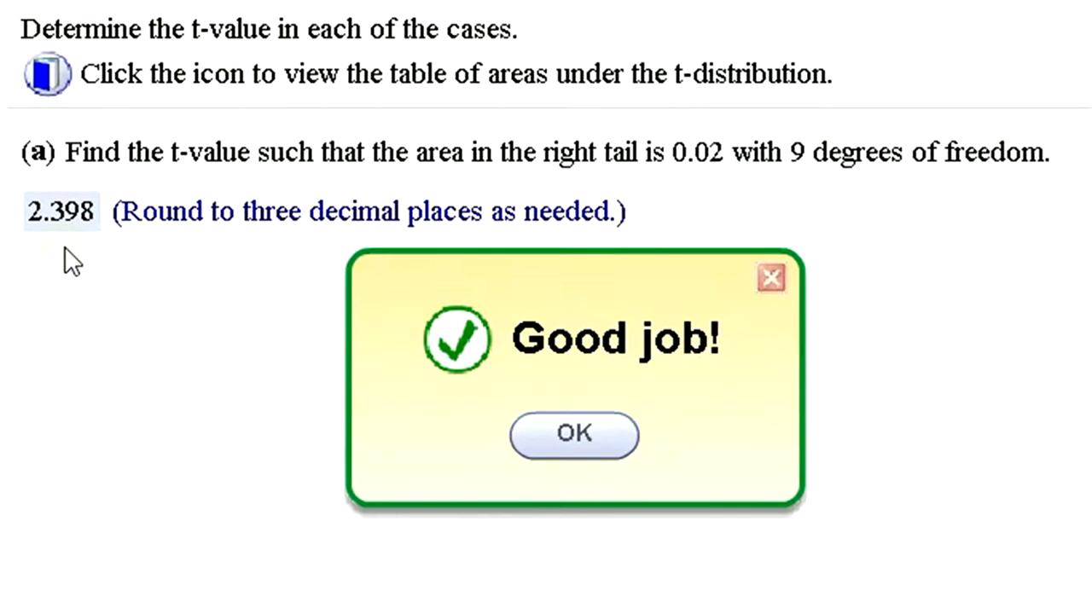
{"action": "key", "text": "Return"}
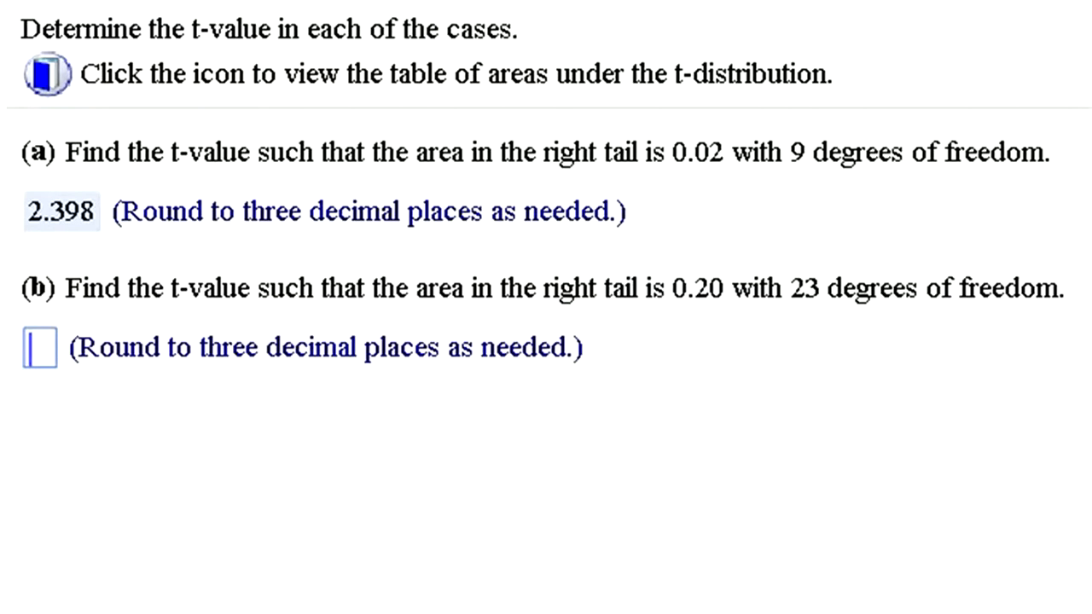
Step: Compute the t-value for a right-tail probability of .20 with 23 degrees of freedom
{"action": "double_click", "coordinate": [957, 548]}
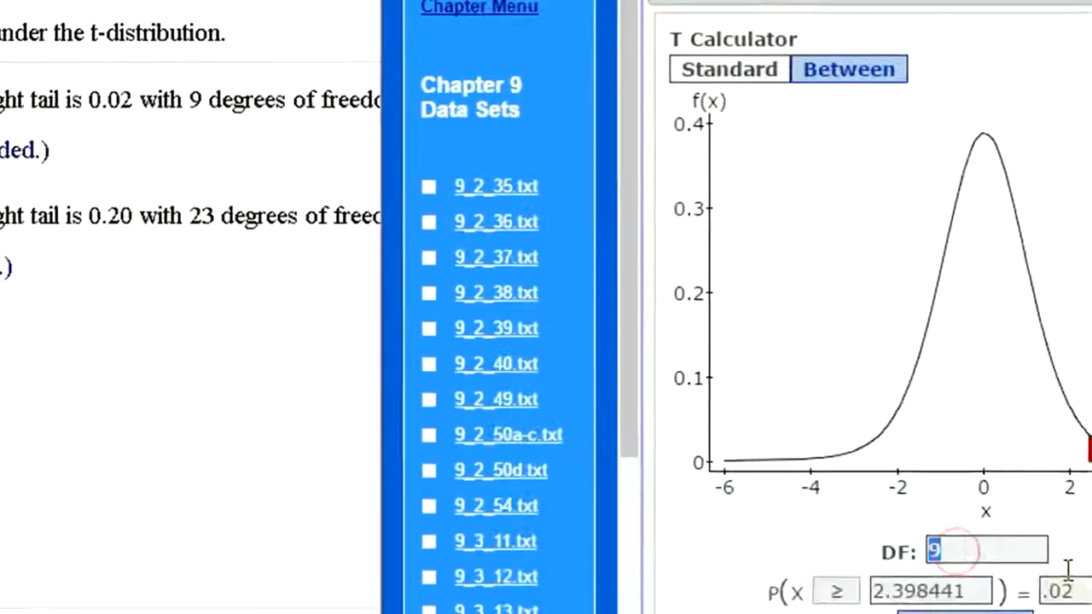
{"action": "type", "text": "23"}
{"action": "left_click", "coordinate": [826, 547]}
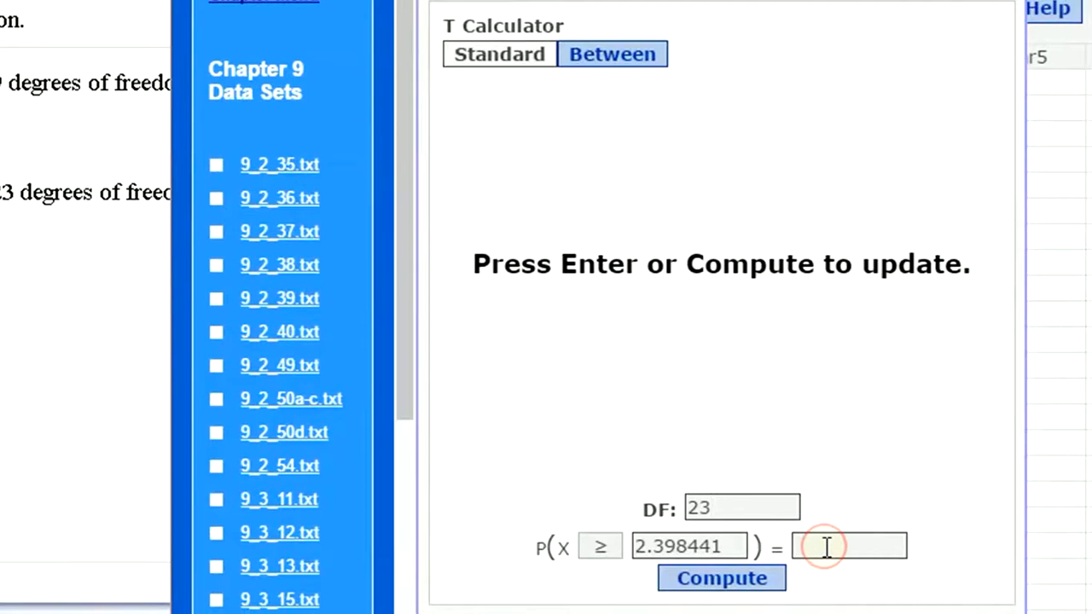
{"action": "type", "text": ".20"}
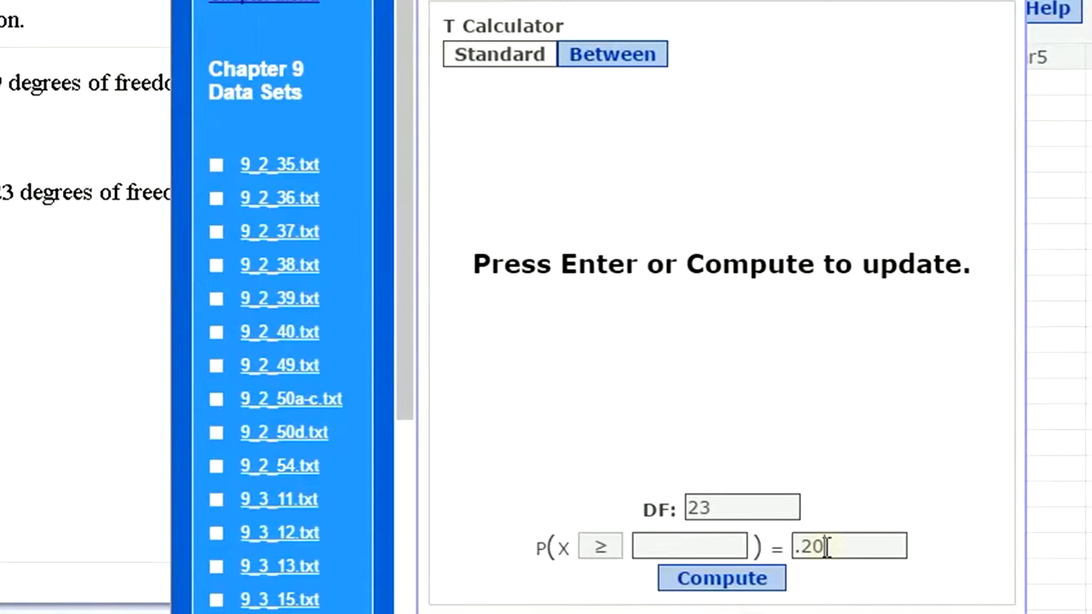
{"action": "key", "text": "Return"}
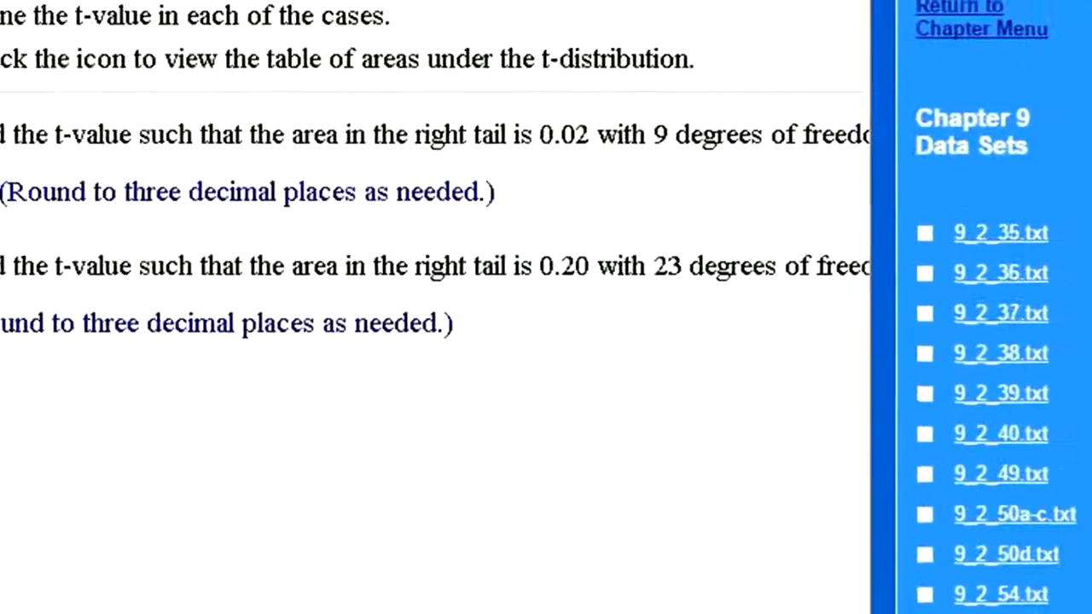
Step: Enter the rounded t-value .858 as the answer to part (b), check it and continue to part (c)
{"action": "left_click", "coordinate": [47, 341]}
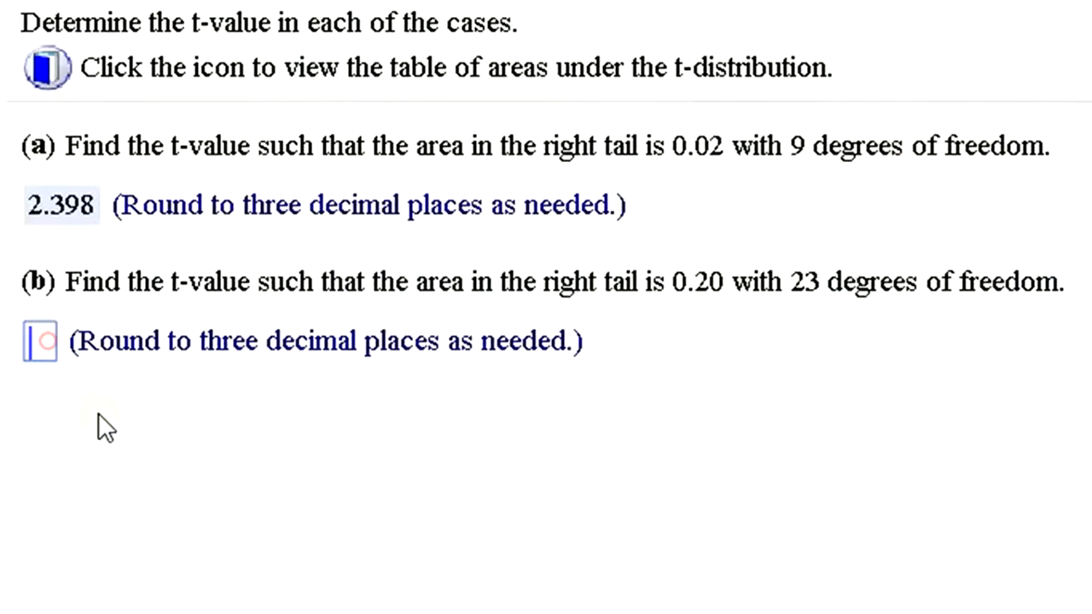
{"action": "type", "text": ".85"}
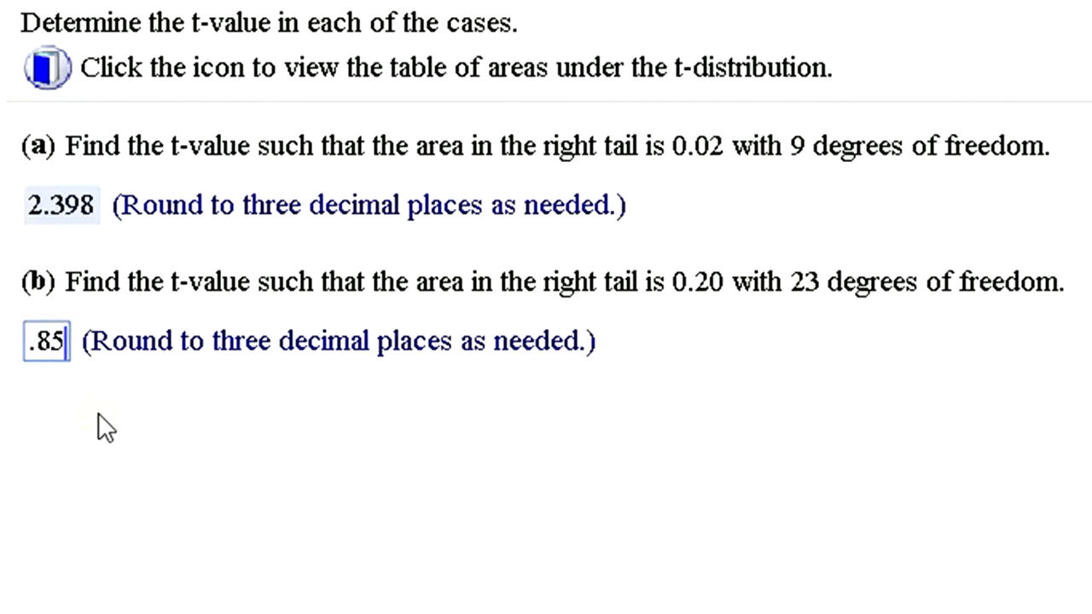
{"action": "type", "text": "8"}
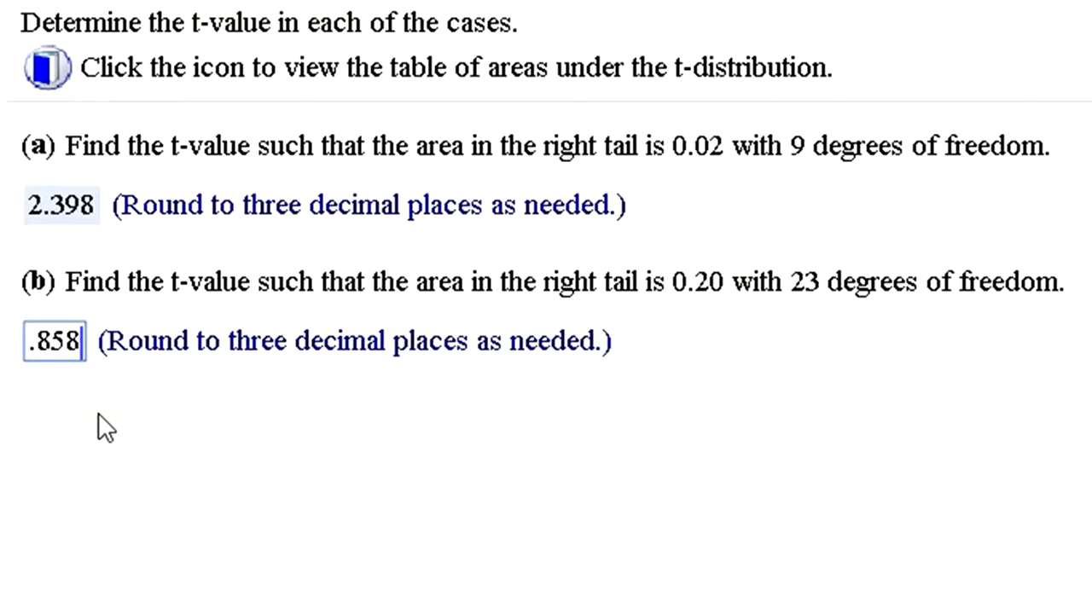
{"action": "key", "text": "Return"}
{"action": "key", "text": "Return"}
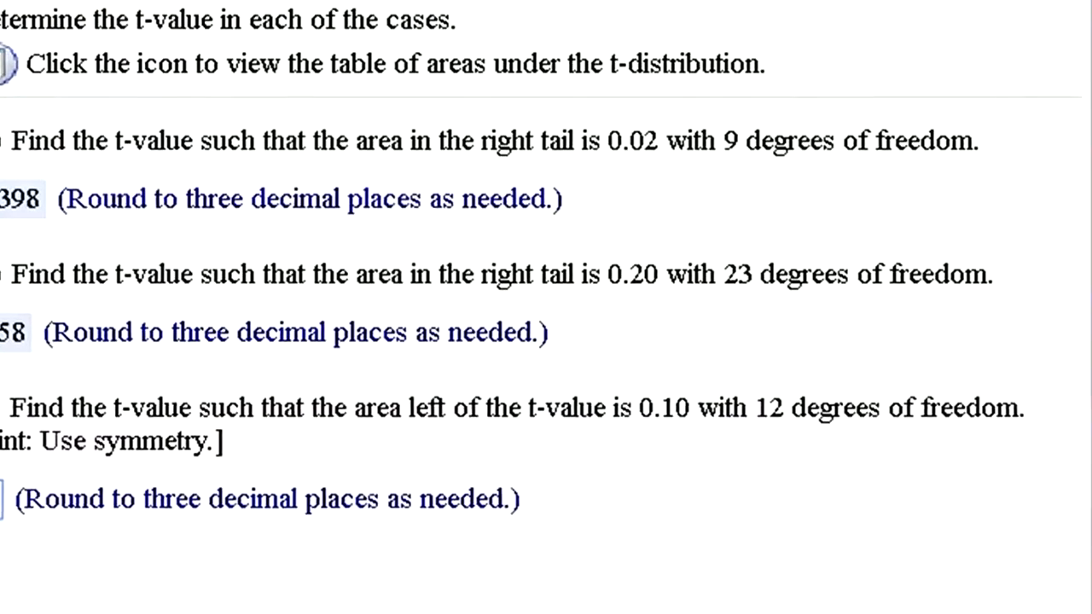
Step: Compute the t-value for a left-tail (≤) probability of .10 with 12 degrees of freedom
{"action": "left_click", "coordinate": [736, 566]}
{"action": "left_click", "coordinate": [586, 560]}
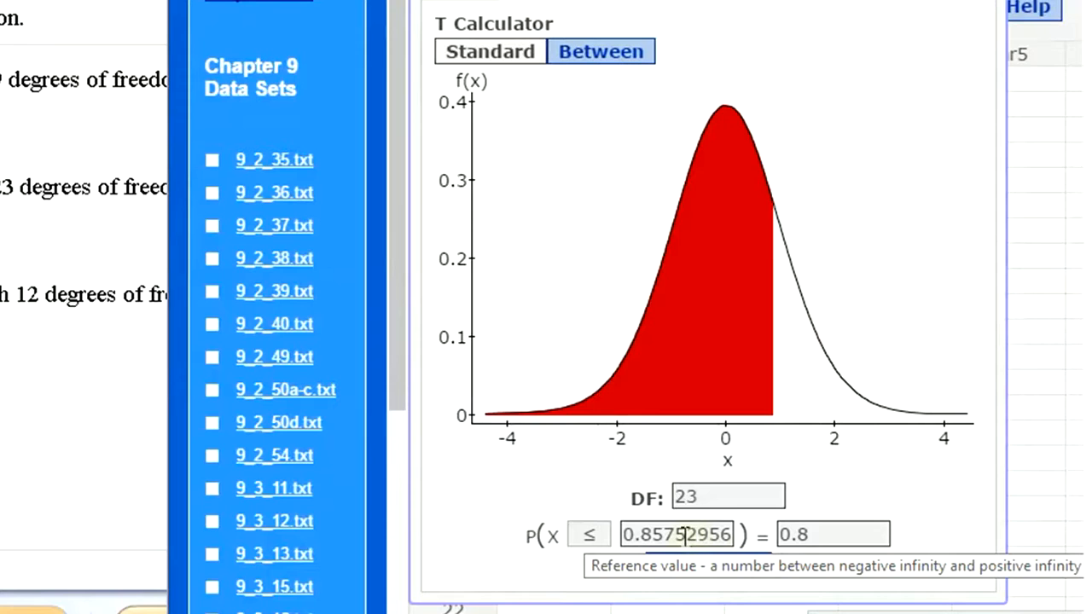
{"action": "left_click", "coordinate": [691, 496]}
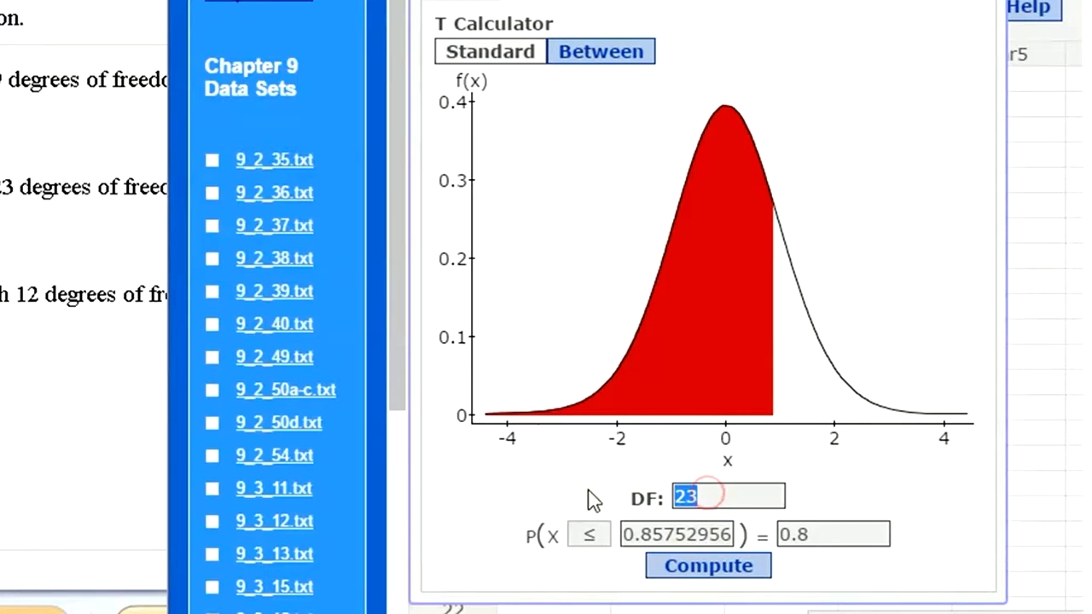
{"action": "type", "text": "12"}
{"action": "left_click", "coordinate": [802, 543]}
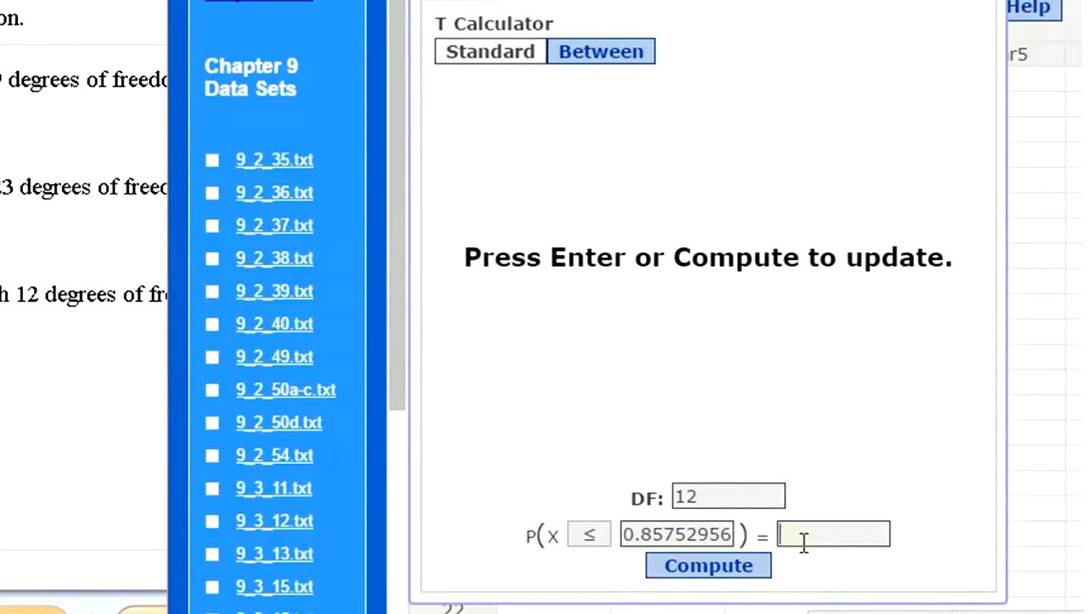
{"action": "type", "text": ".10"}
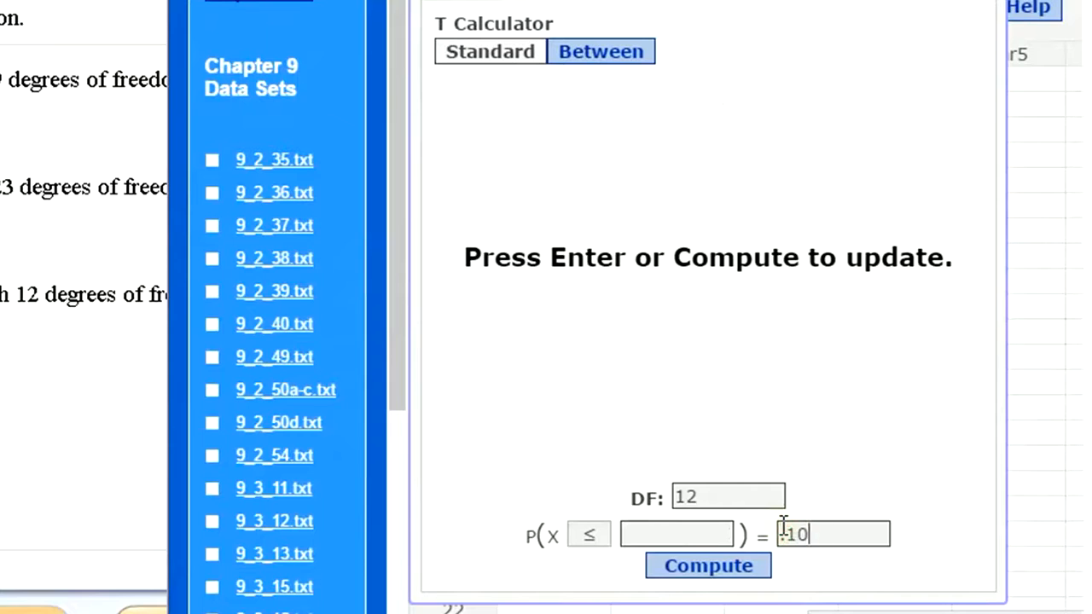
{"action": "left_click", "coordinate": [756, 567]}
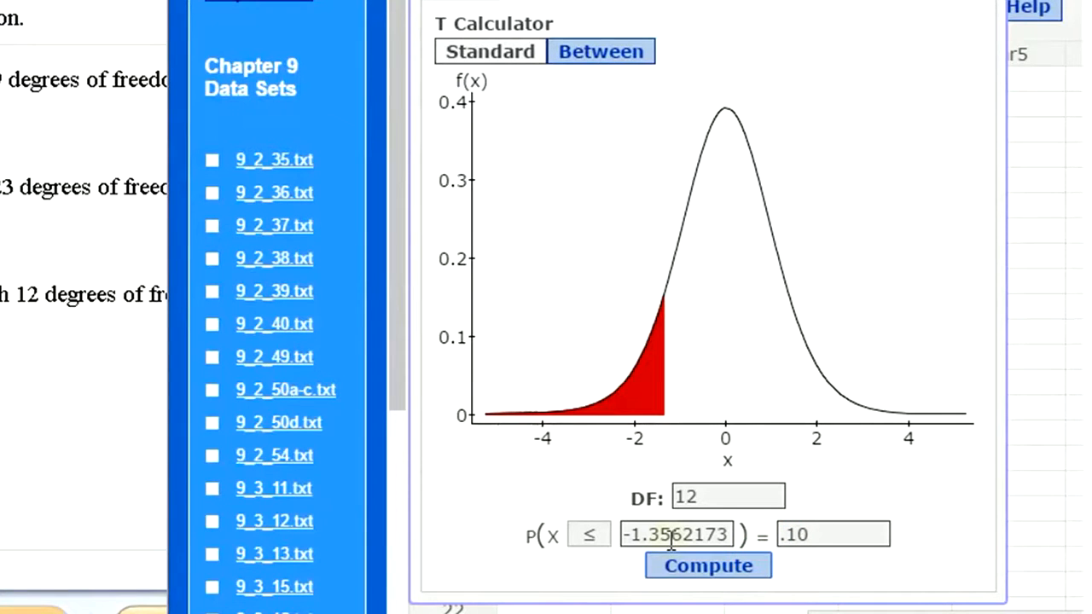
Step: Copy the t-value to three decimals, -1.356, into the answer box of part (c) and check it
{"action": "left_click_drag", "start_coordinate": [682, 534], "coordinate": [615, 535]}
{"action": "key", "text": "ctrl+c"}
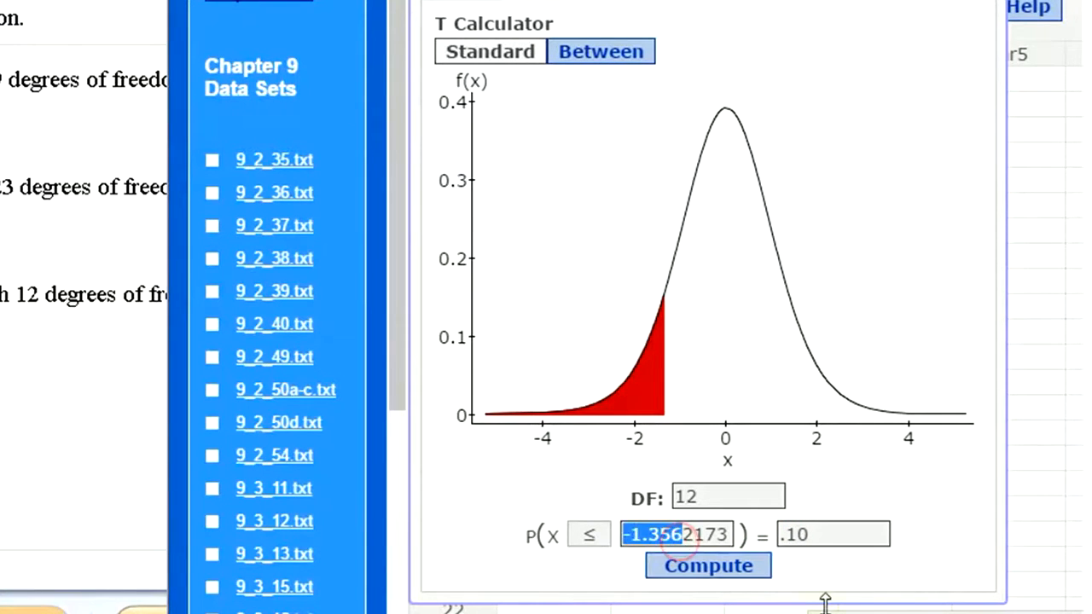
{"action": "left_click", "coordinate": [17, 546]}
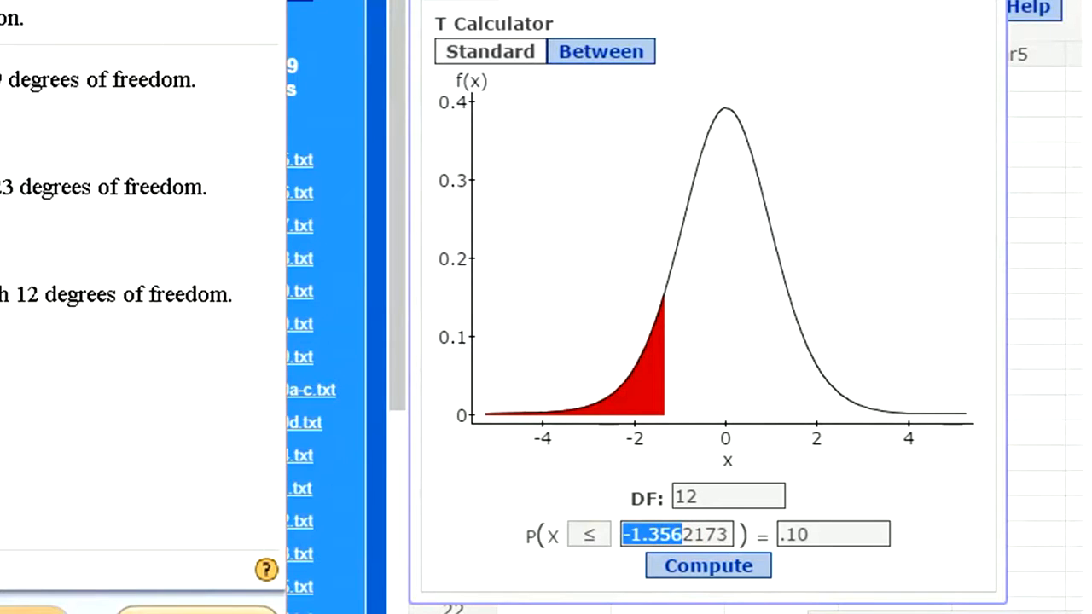
{"action": "left_click", "coordinate": [47, 395]}
{"action": "key", "text": "ctrl+v"}
{"action": "key", "text": "Return"}
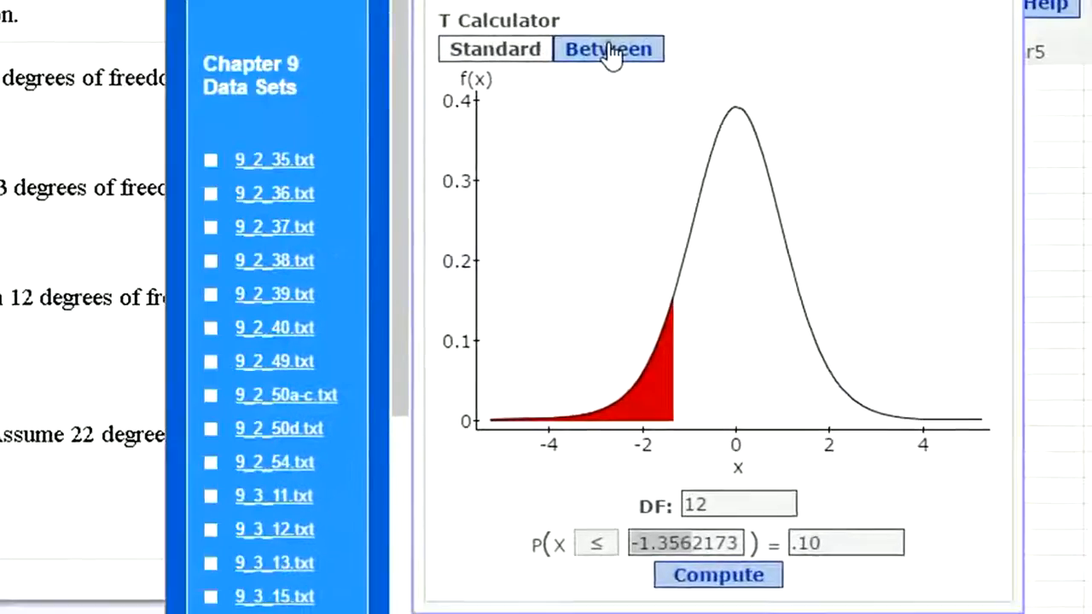
Step: Compute the critical t-values between which the probability is .95 with 22 degrees of freedom
{"action": "left_click", "coordinate": [605, 53]}
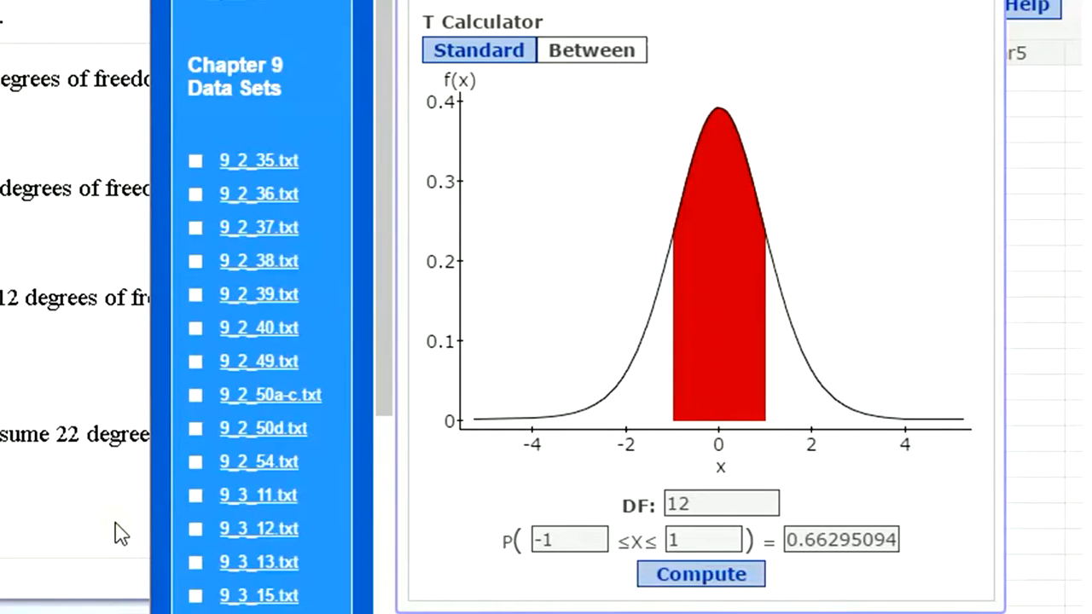
{"action": "left_click_drag", "start_coordinate": [689, 507], "coordinate": [636, 516]}
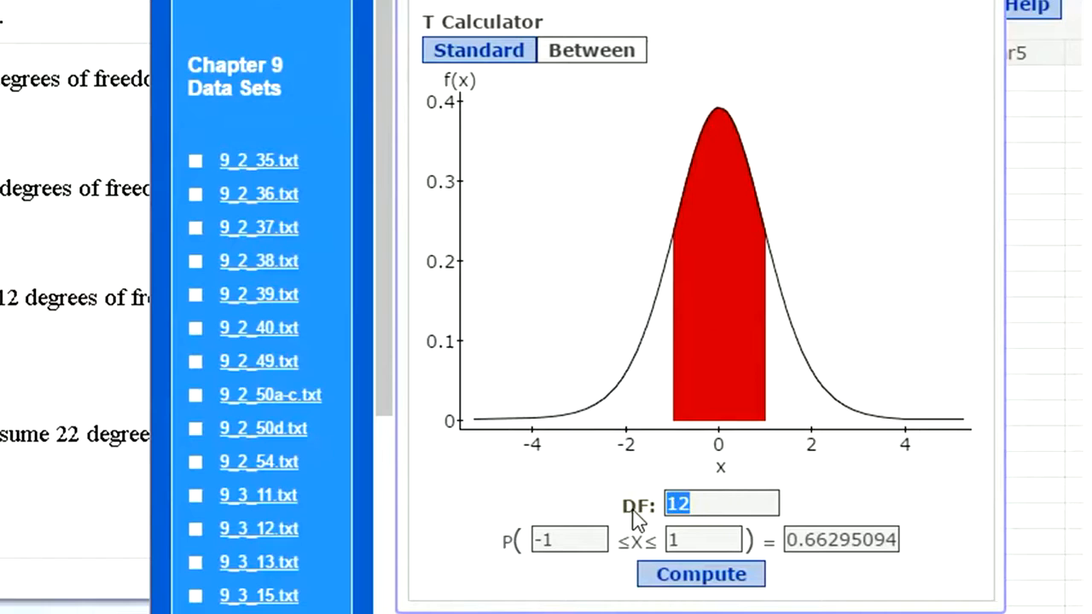
{"action": "type", "text": "22"}
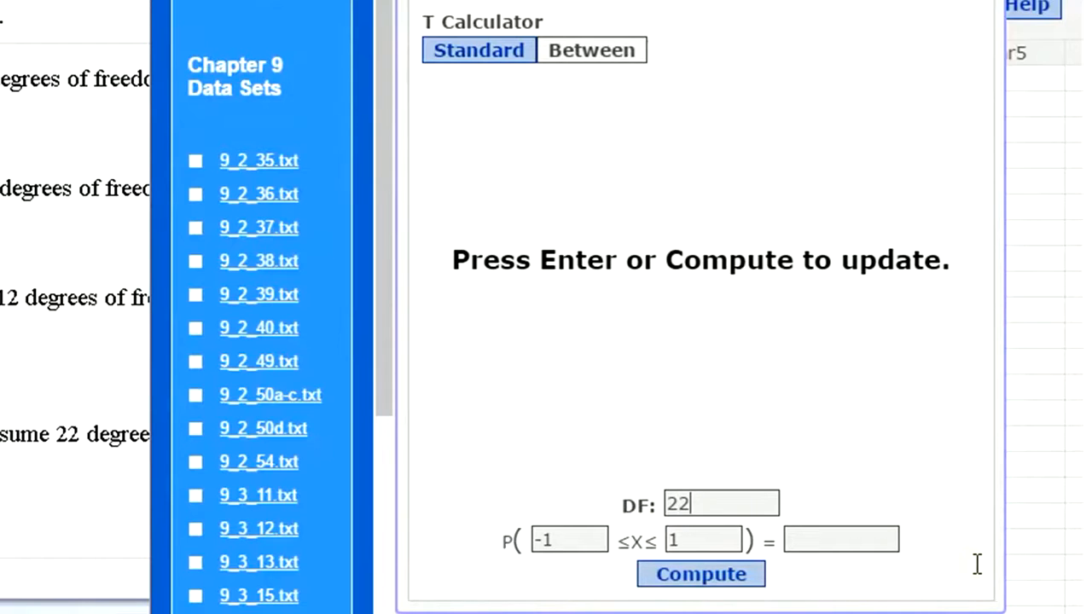
{"action": "left_click", "coordinate": [867, 545]}
{"action": "type", "text": ".95"}
{"action": "key", "text": "Return"}
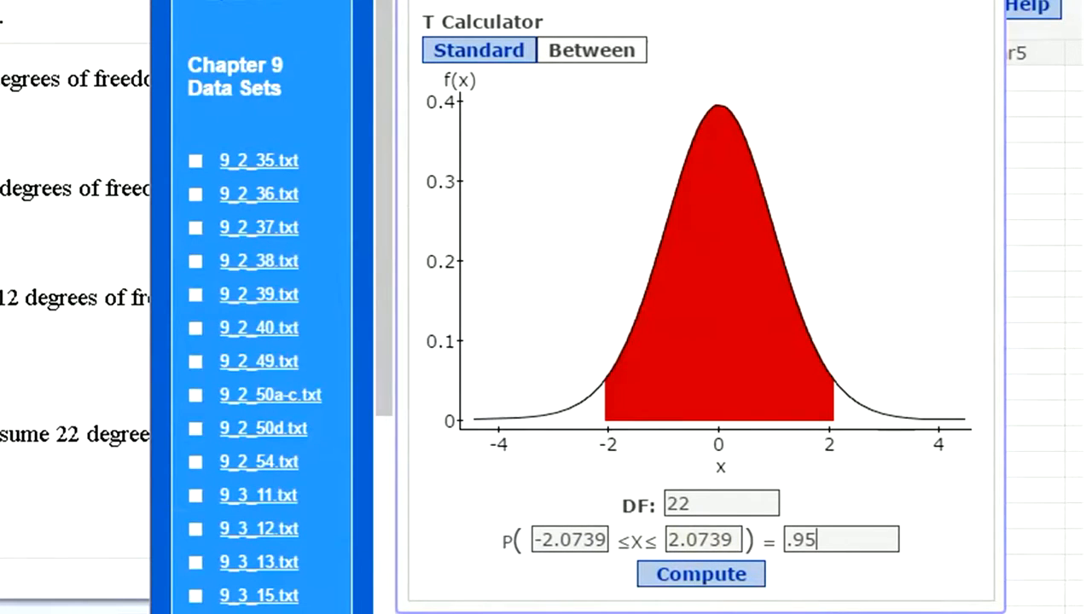
Step: Enter the positive critical value rounded to 2.074 as the answer to part (d) and check it
{"action": "left_click_drag", "start_coordinate": [710, 539], "coordinate": [650, 561]}
{"action": "key", "text": "ctrl+c"}
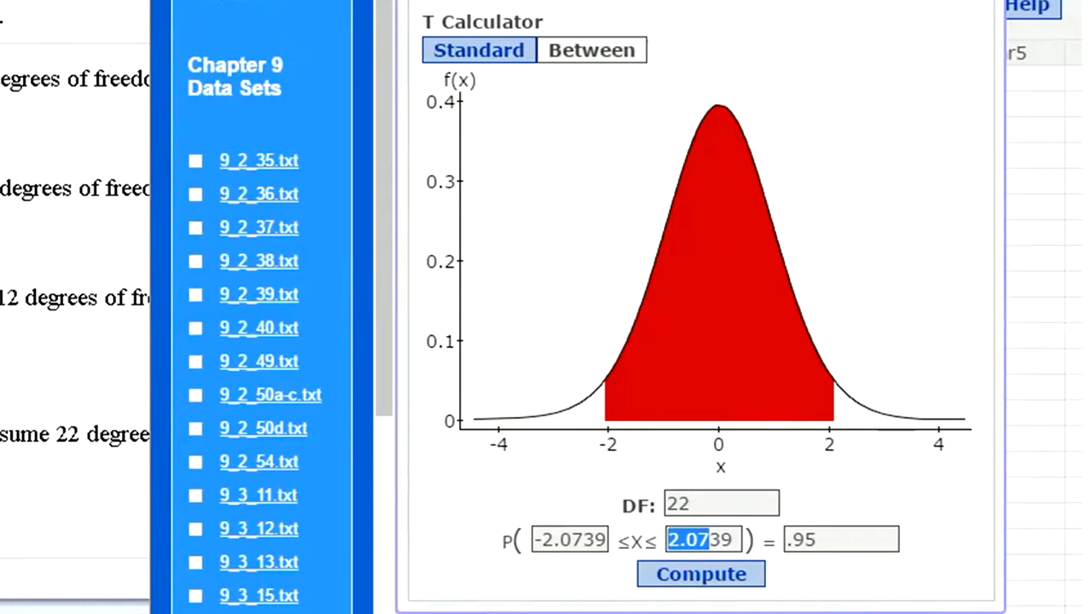
{"action": "left_click", "coordinate": [50, 563]}
{"action": "key", "text": "ctrl+v"}
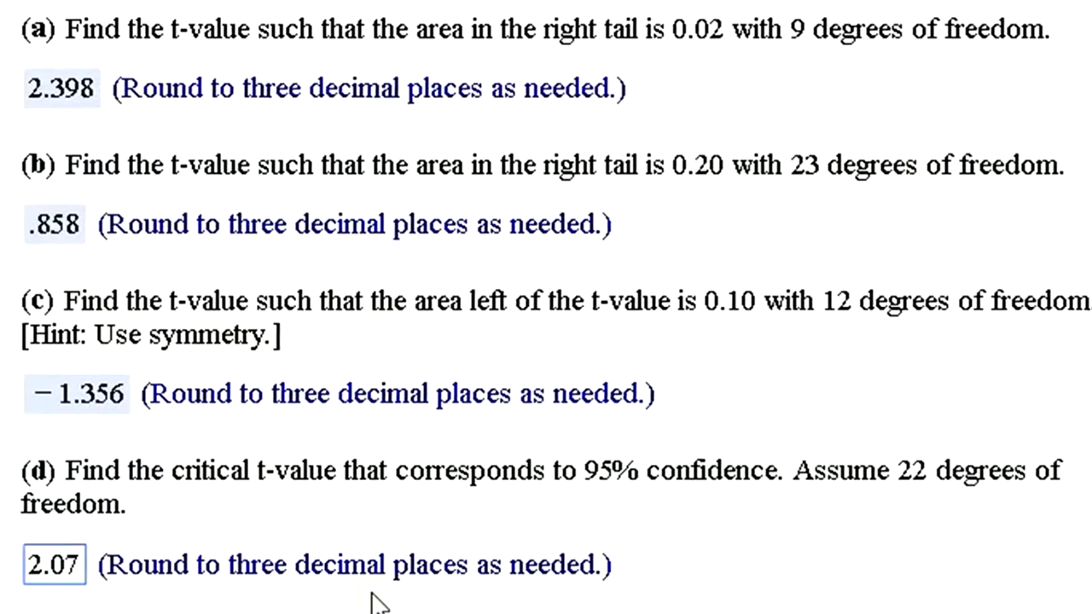
{"action": "type", "text": "4"}
{"action": "key", "text": "Return"}
Step: Go on to exercise 16 about the confidence interval for μ and close the T calculator
{"action": "left_click", "coordinate": [370, 590]}
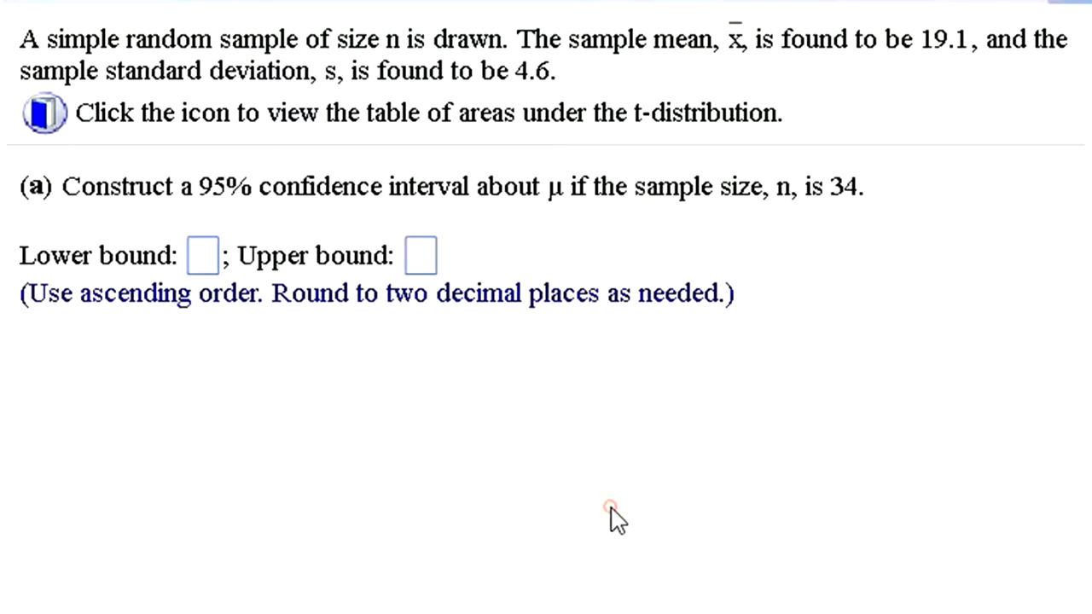
{"action": "left_click", "coordinate": [611, 507]}
{"action": "left_click", "coordinate": [1006, 25]}
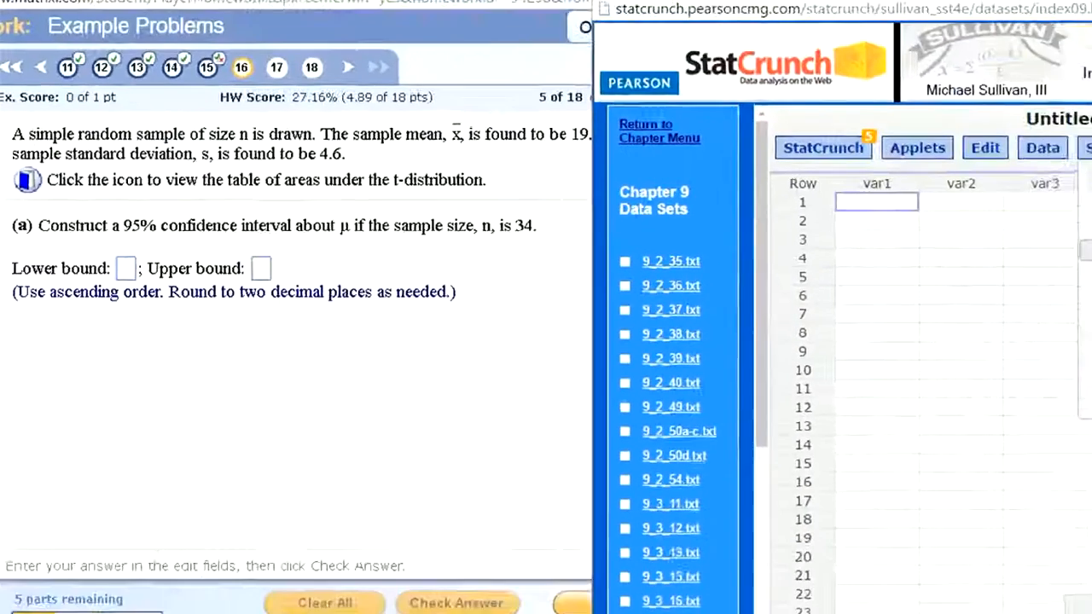
Step: Compute a 95% one-sample T confidence interval for μ from summary data with mean 19.1, standard deviation 4.6 and sample size 34
{"action": "left_click", "coordinate": [942, 168]}
{"action": "mouse_move", "coordinate": [957, 256]}
{"action": "mouse_move", "coordinate": [836, 259]}
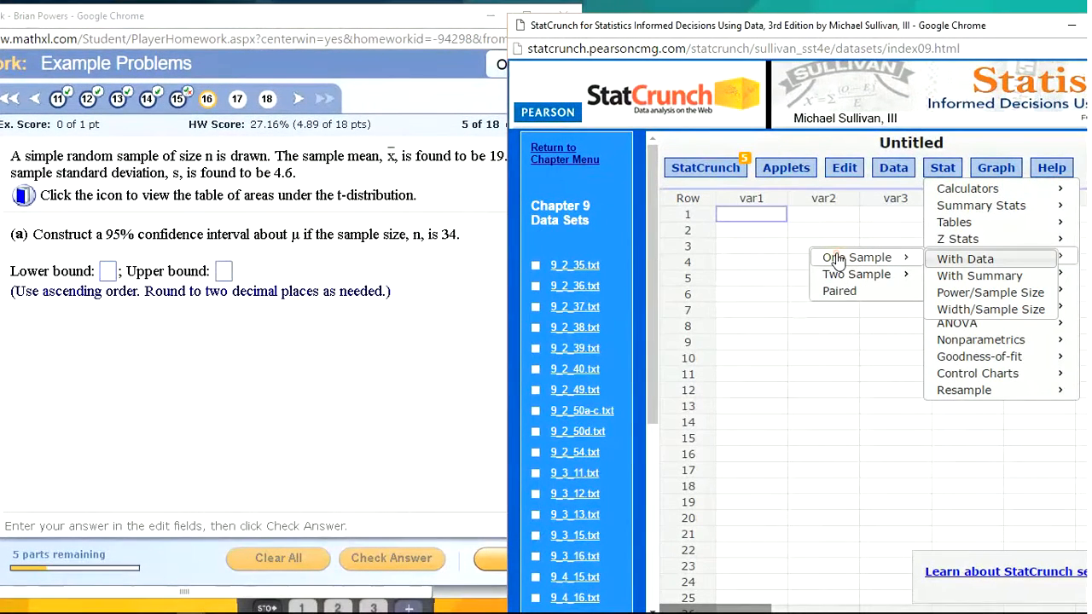
{"action": "left_click", "coordinate": [969, 277]}
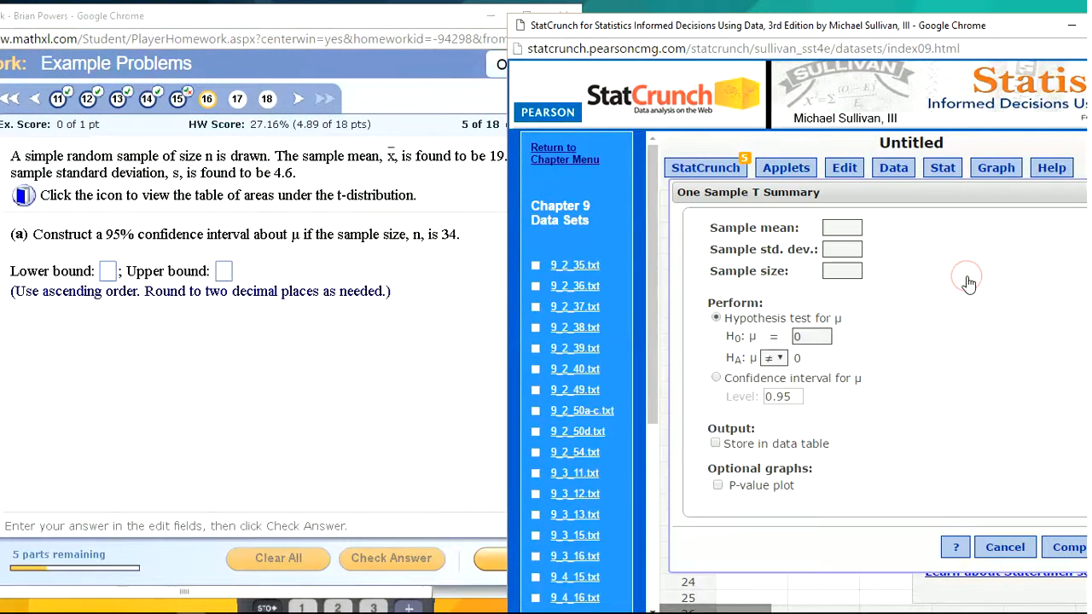
{"action": "left_click", "coordinate": [461, 418]}
{"action": "left_click", "coordinate": [835, 230]}
{"action": "type", "text": "19.1"}
{"action": "type", "text": "4.6"}
{"action": "left_click", "coordinate": [447, 348]}
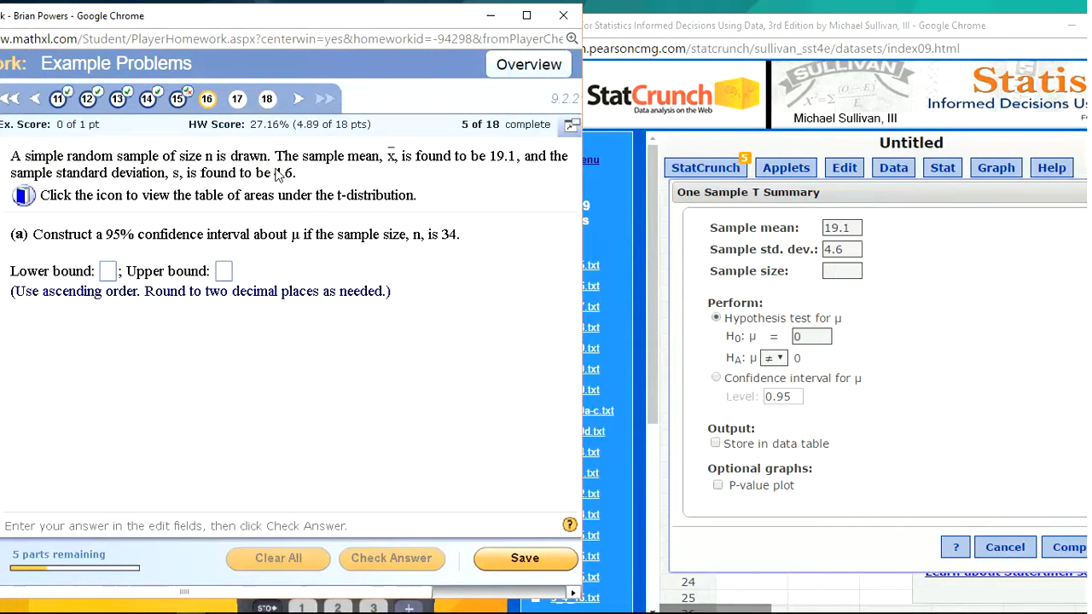
{"action": "left_click", "coordinate": [827, 272]}
{"action": "type", "text": "34"}
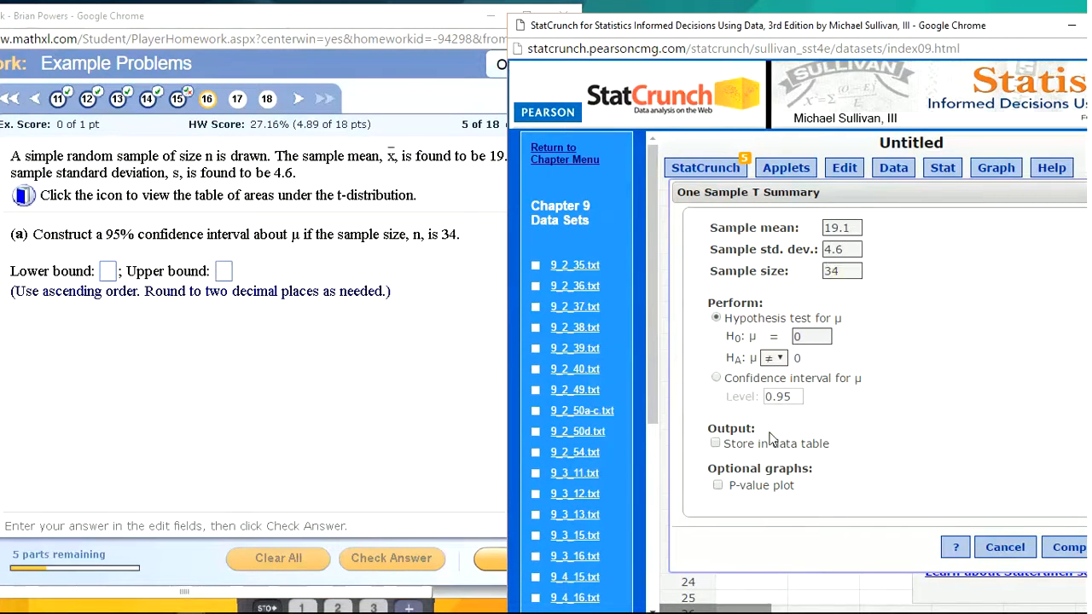
{"action": "left_click", "coordinate": [716, 377]}
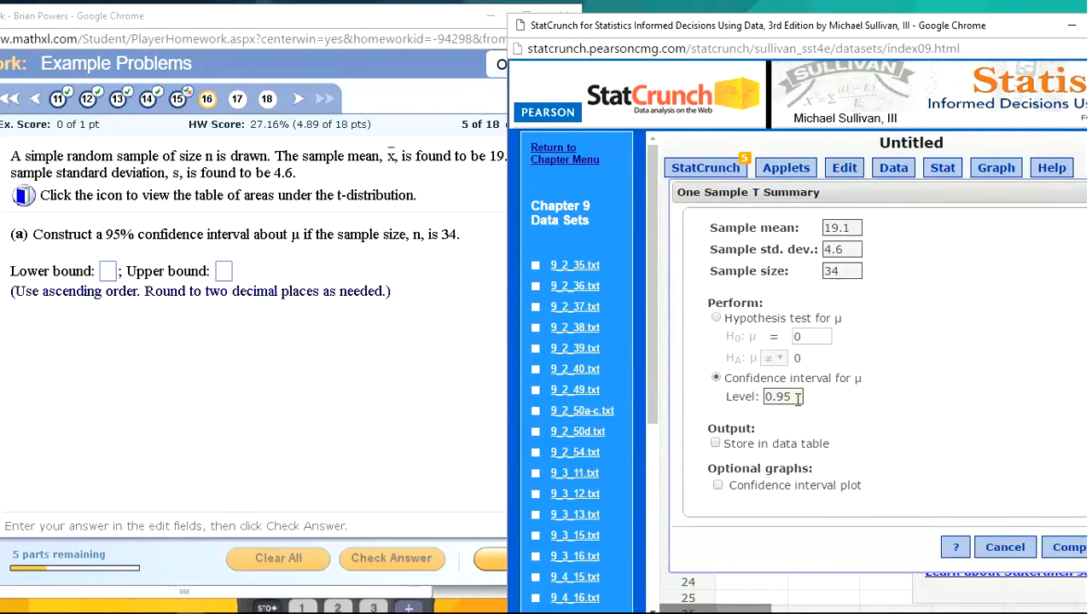
{"action": "left_click", "coordinate": [1067, 553]}
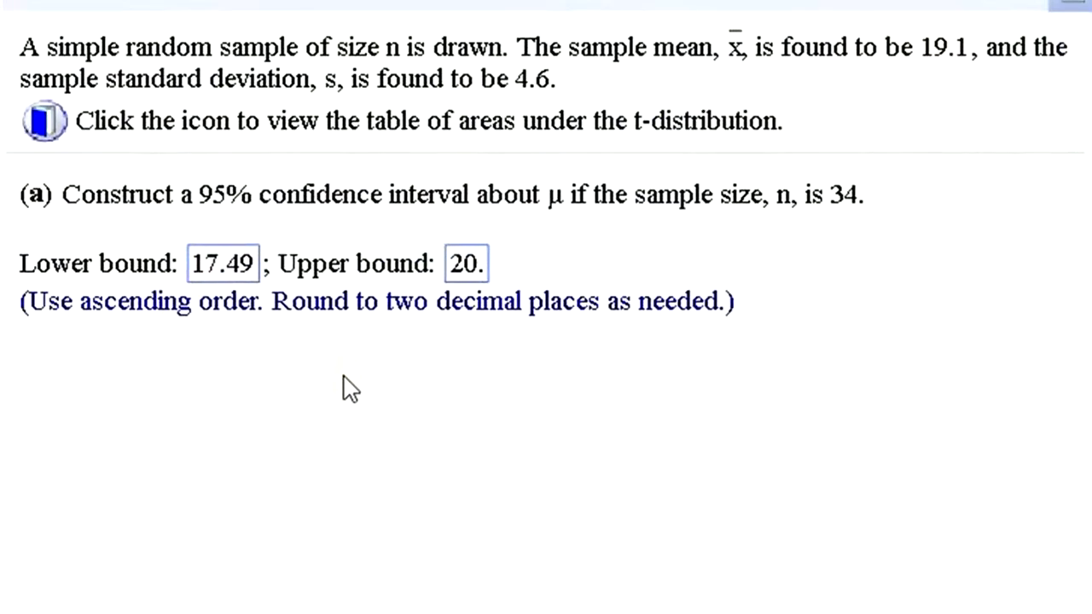
Step: Enter 17.49 and 20.71 as the lower and upper bounds in part (a) and check the answer
{"action": "type", "text": "71"}
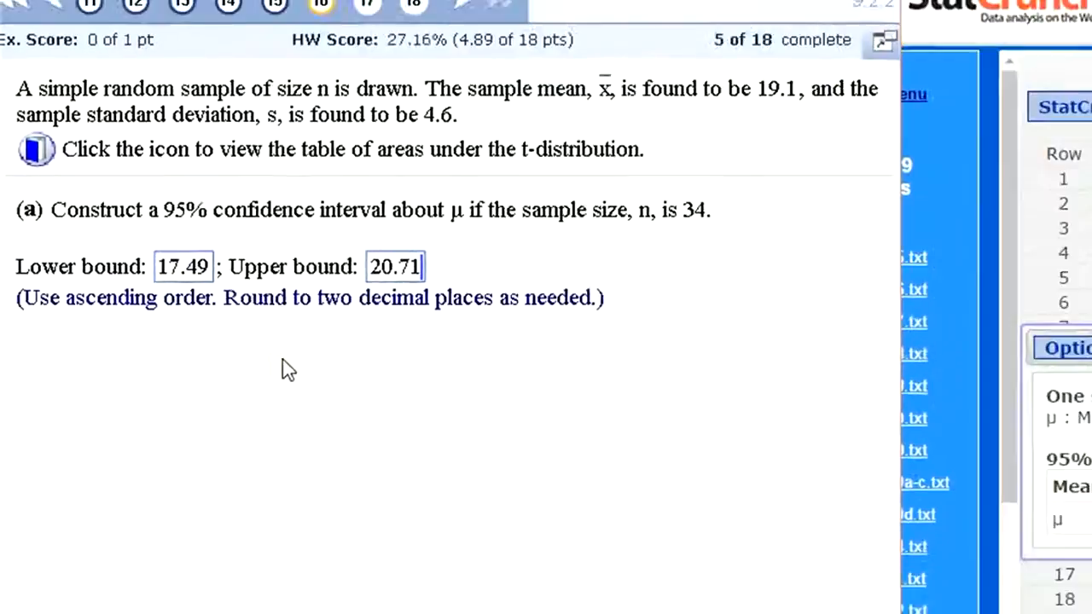
{"action": "key", "text": "Return"}
{"action": "key", "text": "Return"}
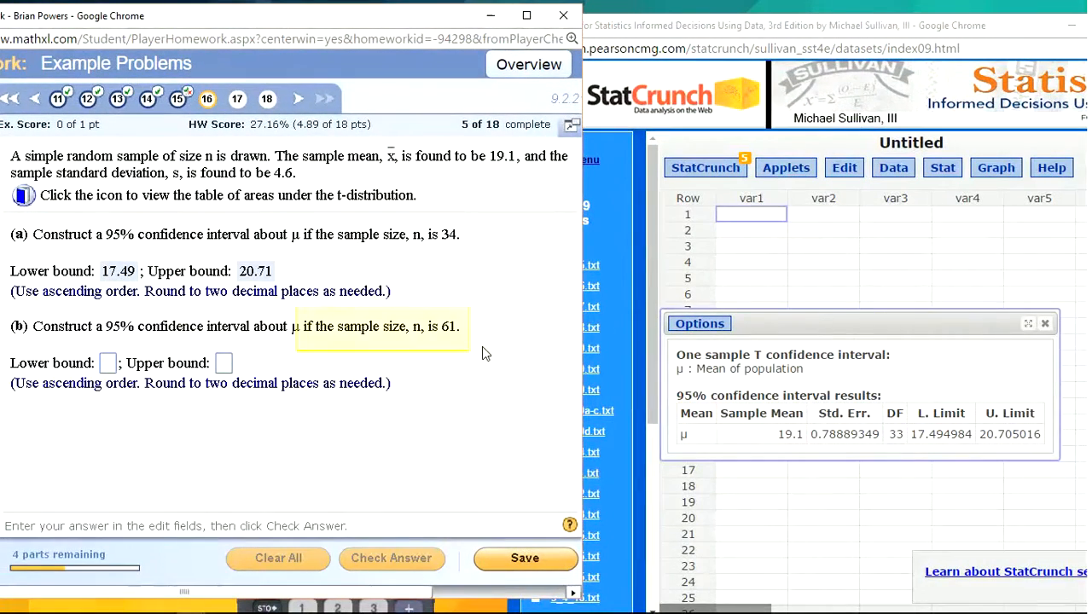
Step: Edit the T confidence interval analysis to use a sample size of 61 and recompute it
{"action": "left_click", "coordinate": [699, 323]}
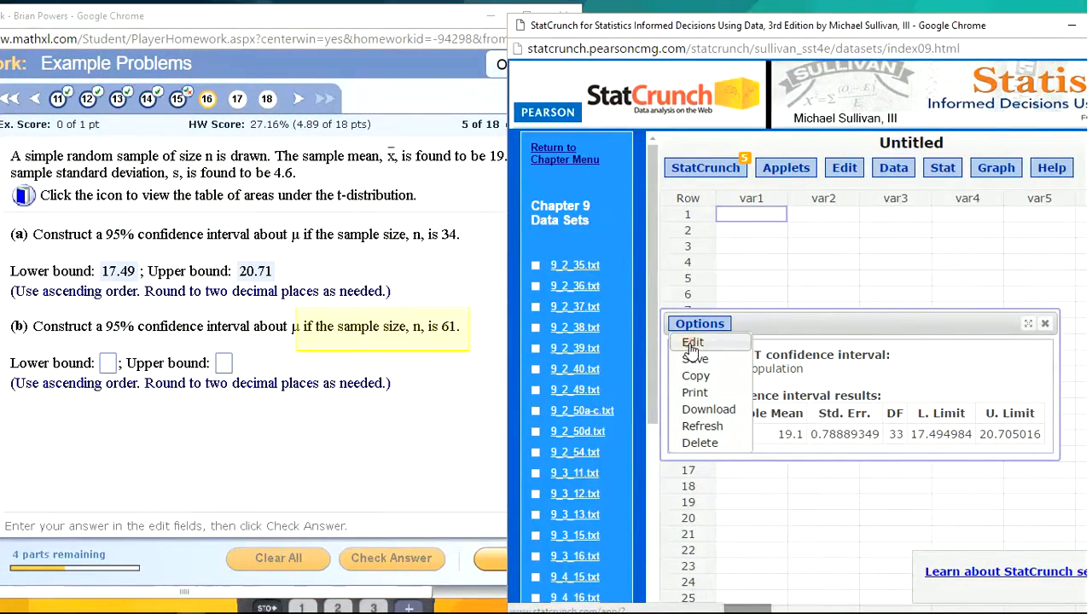
{"action": "left_click", "coordinate": [691, 342]}
{"action": "double_click", "coordinate": [846, 271]}
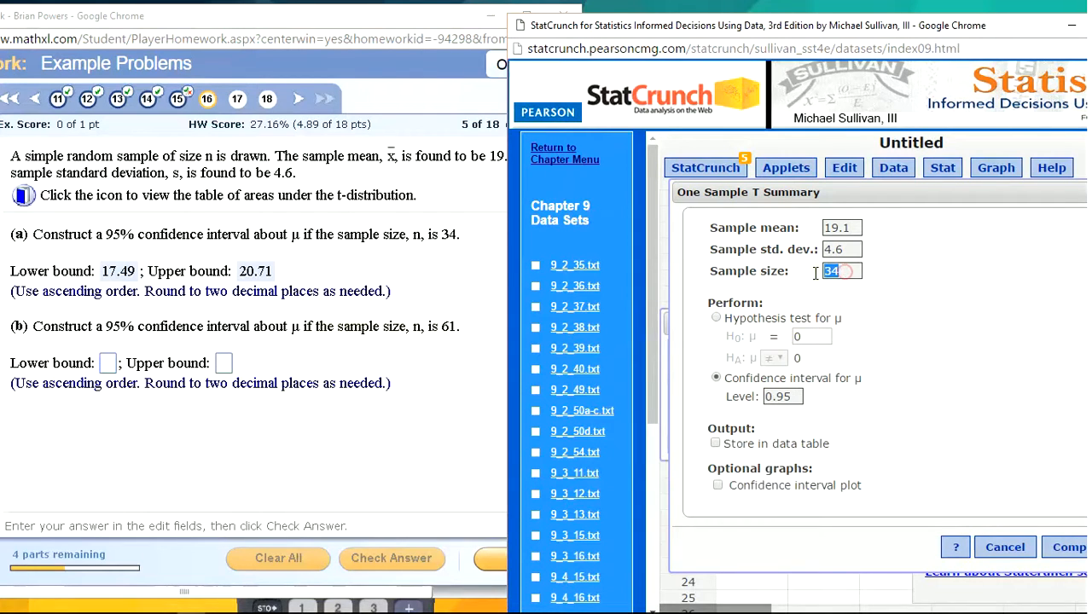
{"action": "type", "text": "61"}
{"action": "left_click", "coordinate": [1055, 547]}
Step: Check bounds 17.92 and 20.28 in part (b), and answer that a larger sample size decreases the margin of error
{"action": "left_click", "coordinate": [109, 363]}
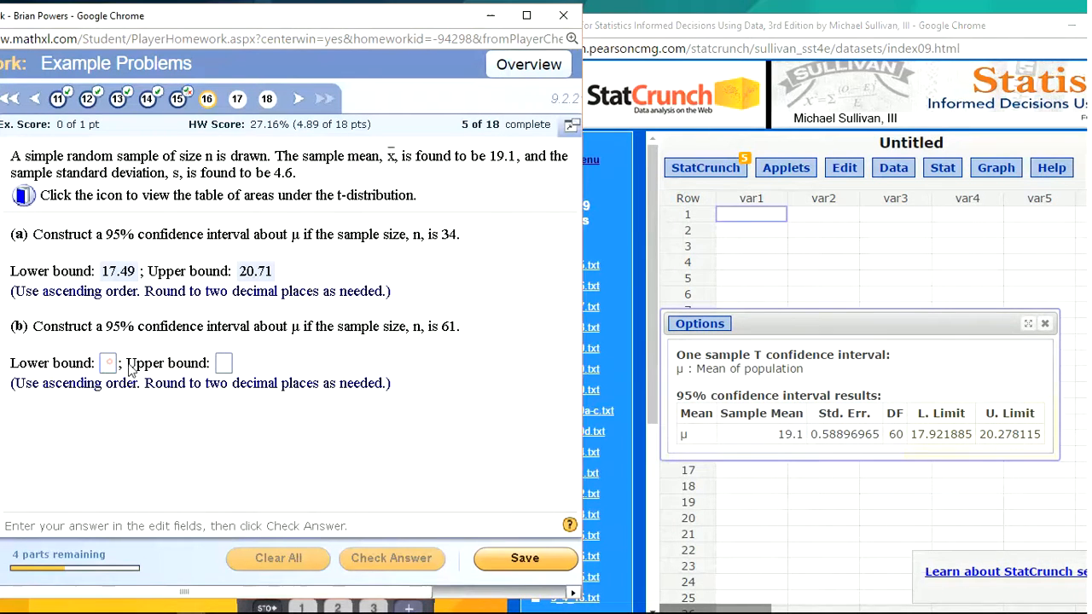
{"action": "type", "text": "1"}
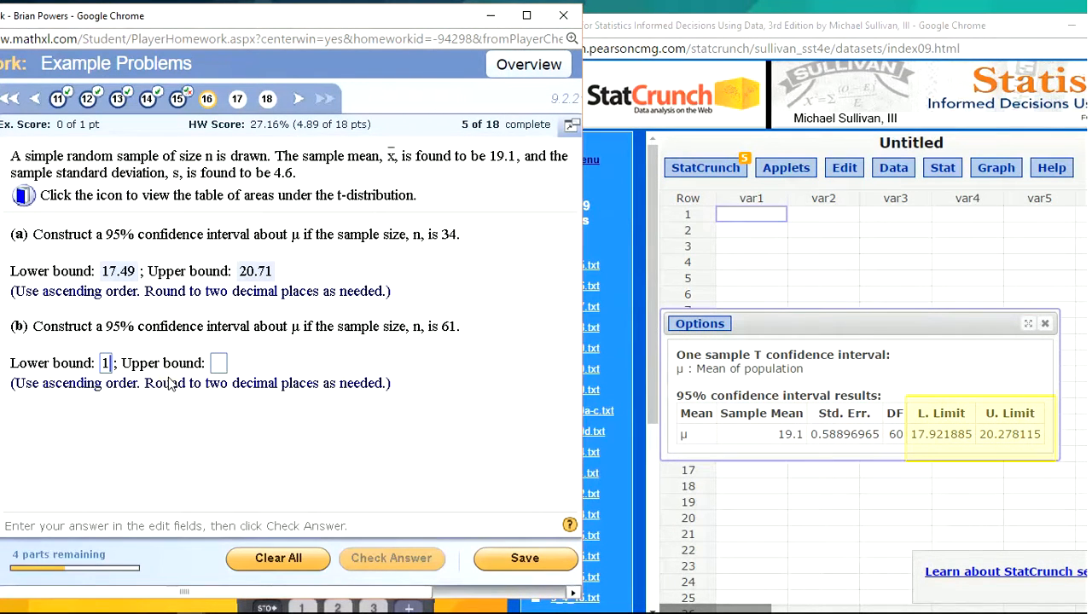
{"action": "type", "text": "7.92"}
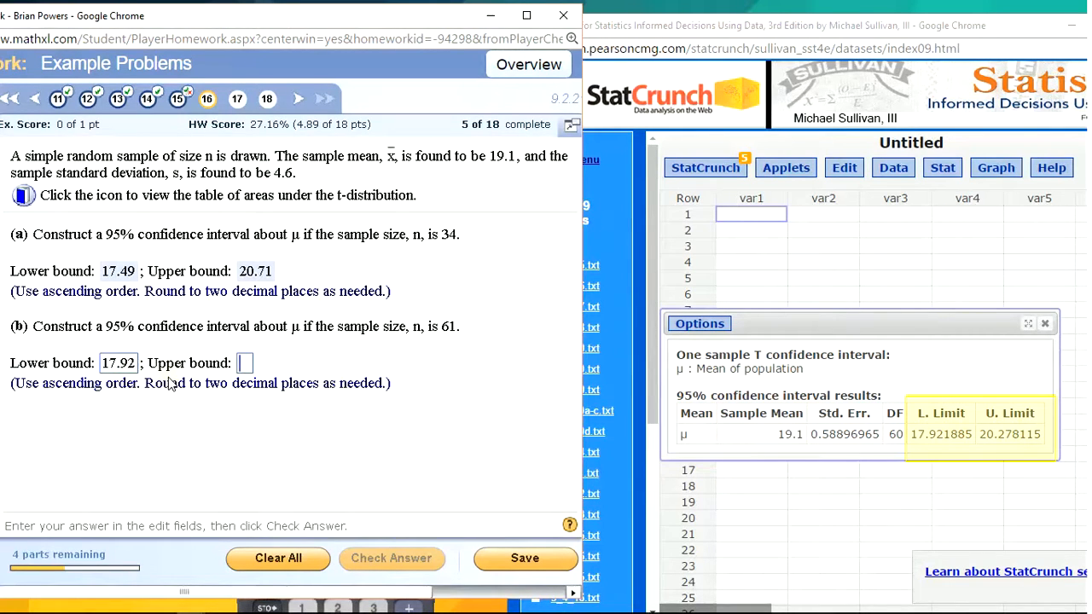
{"action": "type", "text": "20.2"}
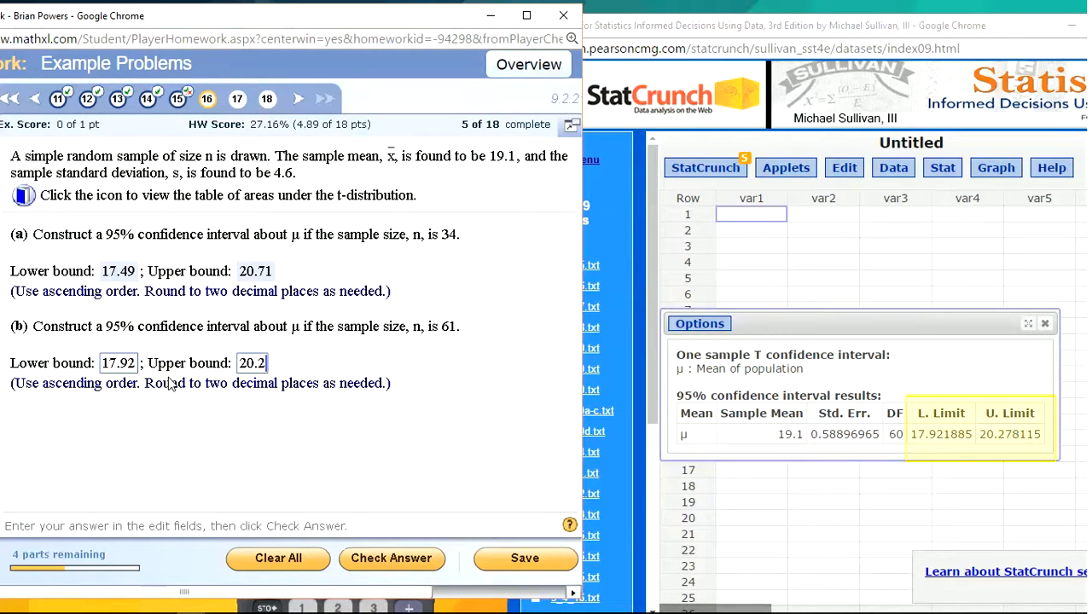
{"action": "type", "text": "8"}
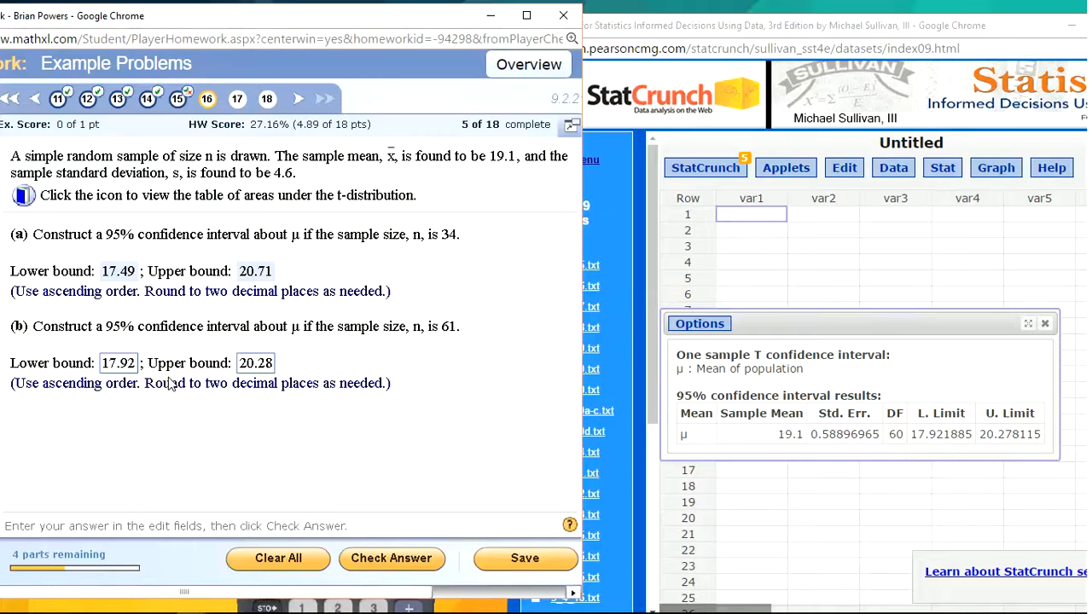
{"action": "key", "text": "Return"}
{"action": "key", "text": "Return"}
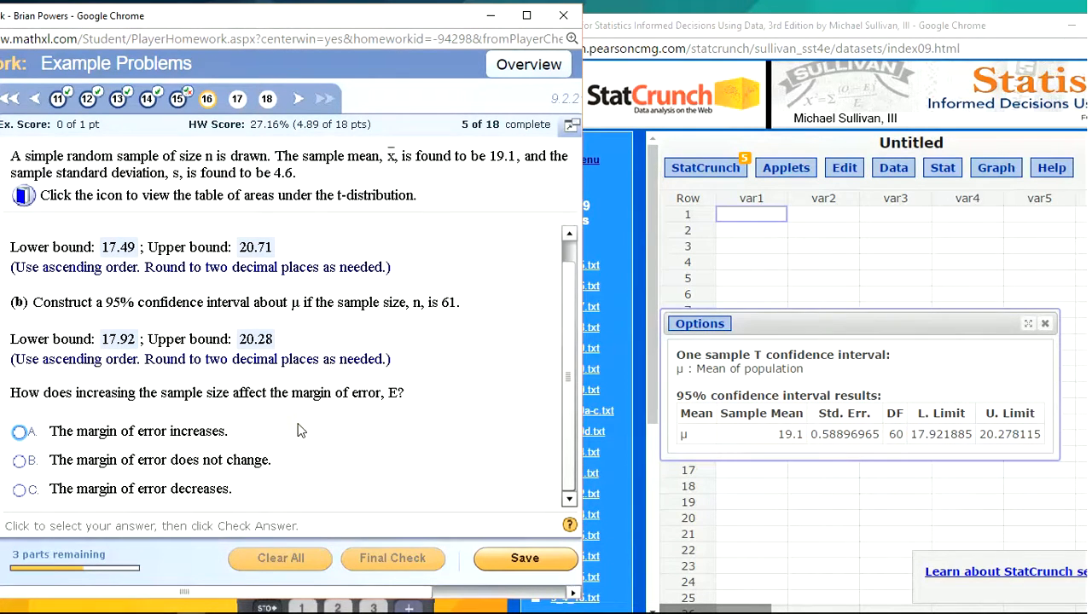
{"action": "left_click", "coordinate": [19, 489]}
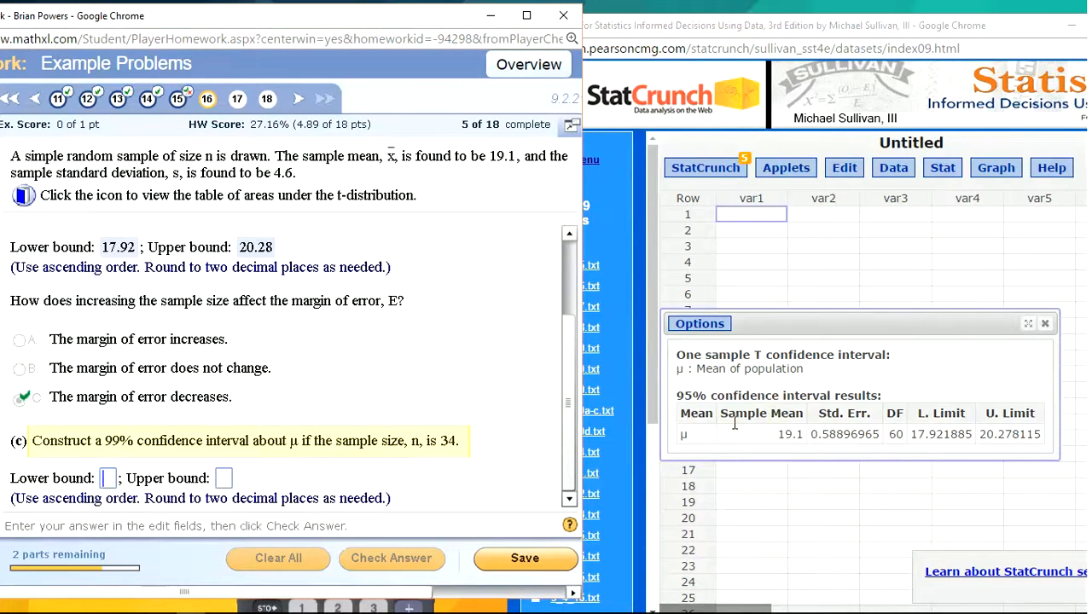
Step: Recompute the T confidence interval with sample size 34 and confidence level 0.99
{"action": "left_click", "coordinate": [713, 327]}
{"action": "left_click", "coordinate": [713, 325]}
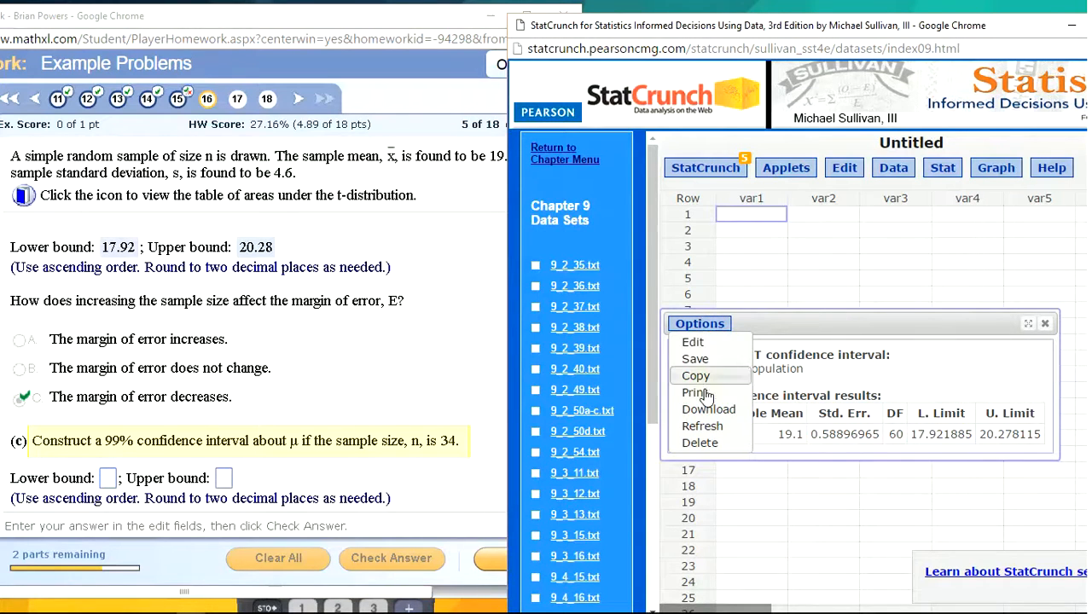
{"action": "left_click", "coordinate": [699, 343]}
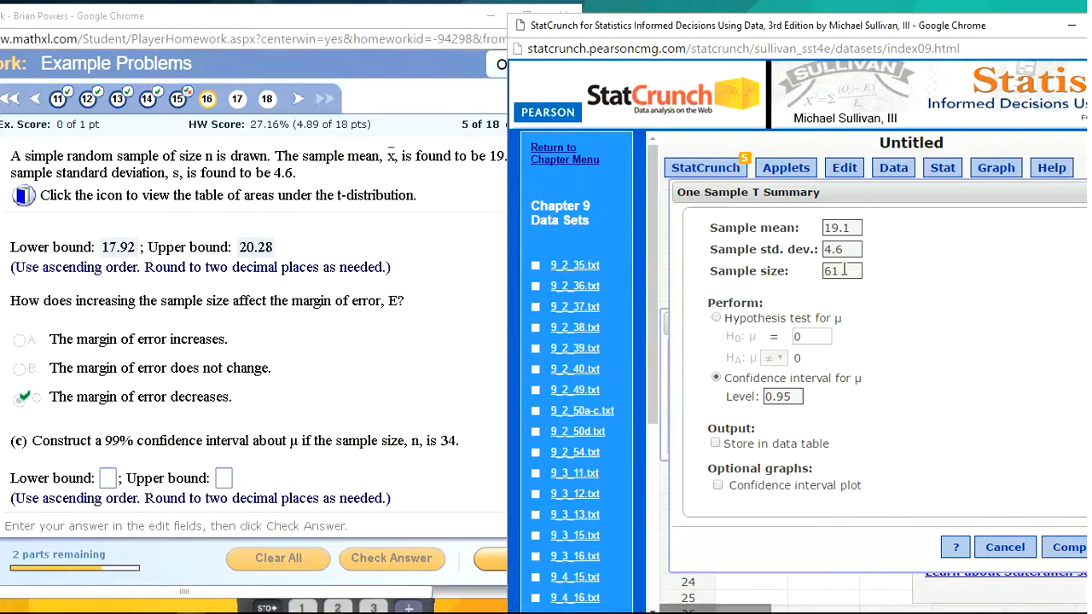
{"action": "double_click", "coordinate": [845, 273]}
{"action": "type", "text": "2"}
{"action": "type", "text": "4"}
{"action": "left_click_drag", "start_coordinate": [791, 398], "coordinate": [784, 401]}
{"action": "type", "text": "9"}
{"action": "left_click", "coordinate": [1060, 556]}
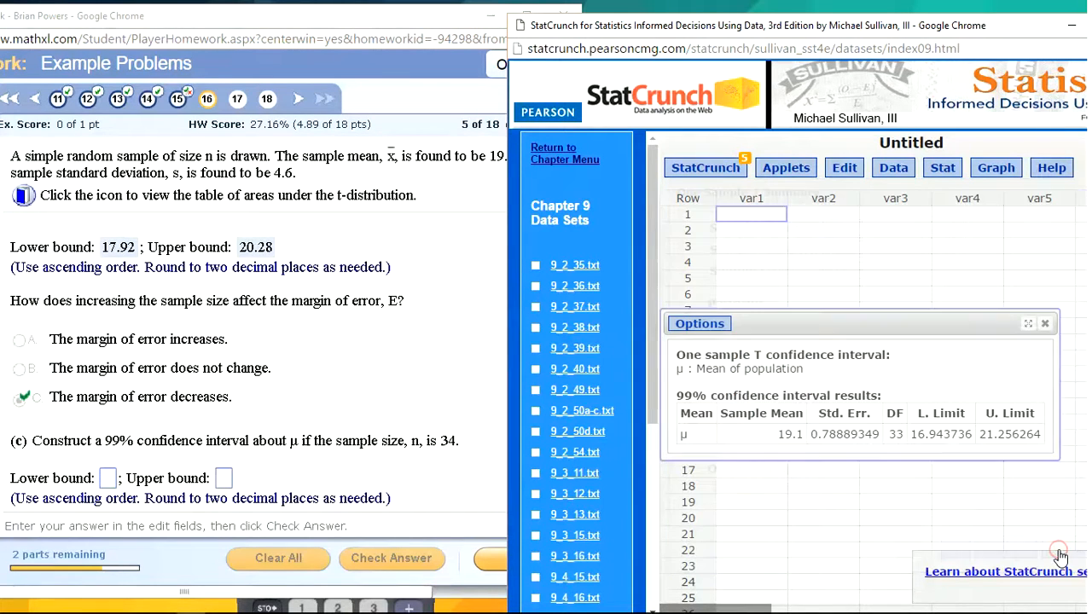
Step: Enter 16.94 and 21.26 as the lower and upper bounds in part (c) and check the answer
{"action": "left_click", "coordinate": [117, 483]}
{"action": "type", "text": "11"}
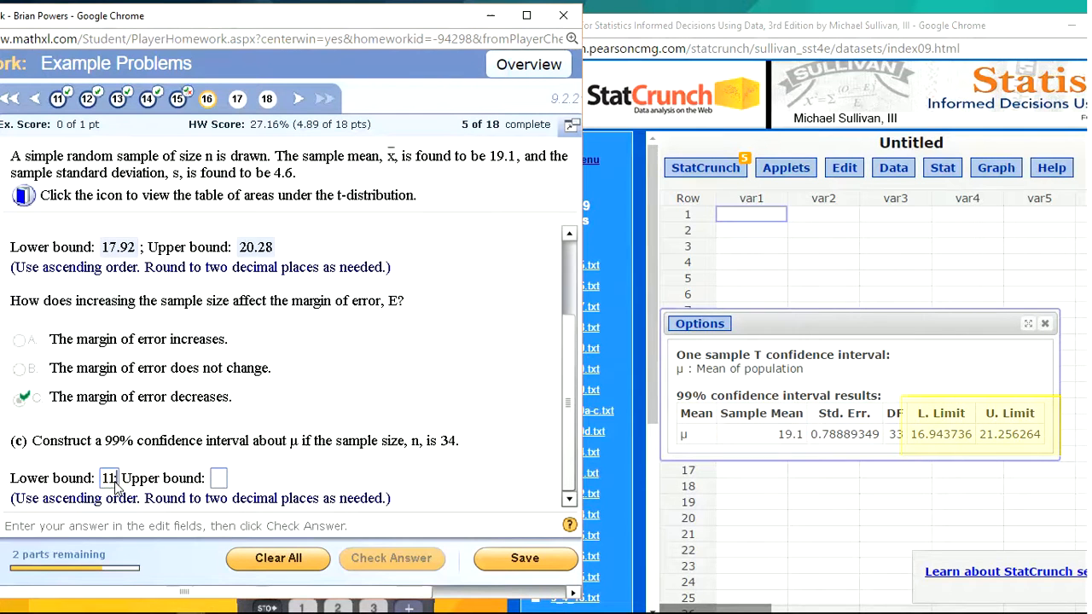
{"action": "type", "text": "6.94"}
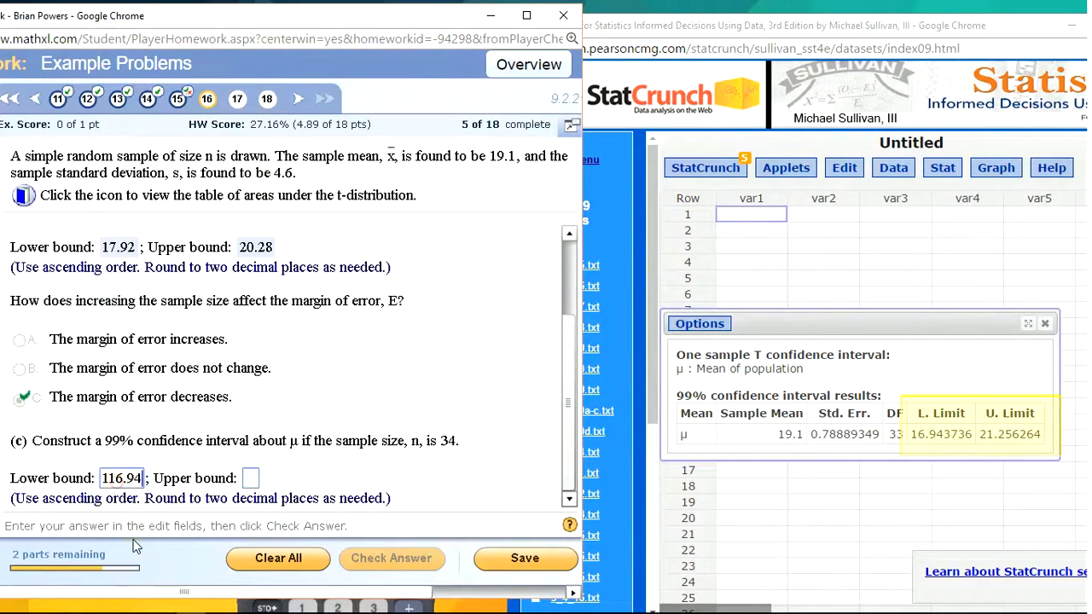
{"action": "key", "text": "BackSpace"}
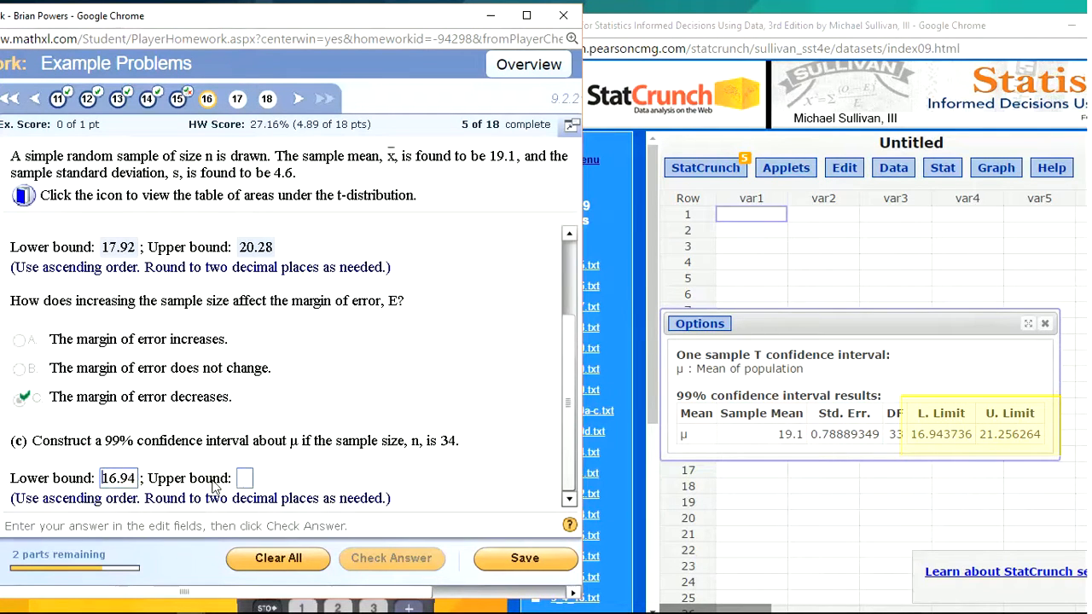
{"action": "left_click", "coordinate": [245, 475]}
{"action": "type", "text": "21"}
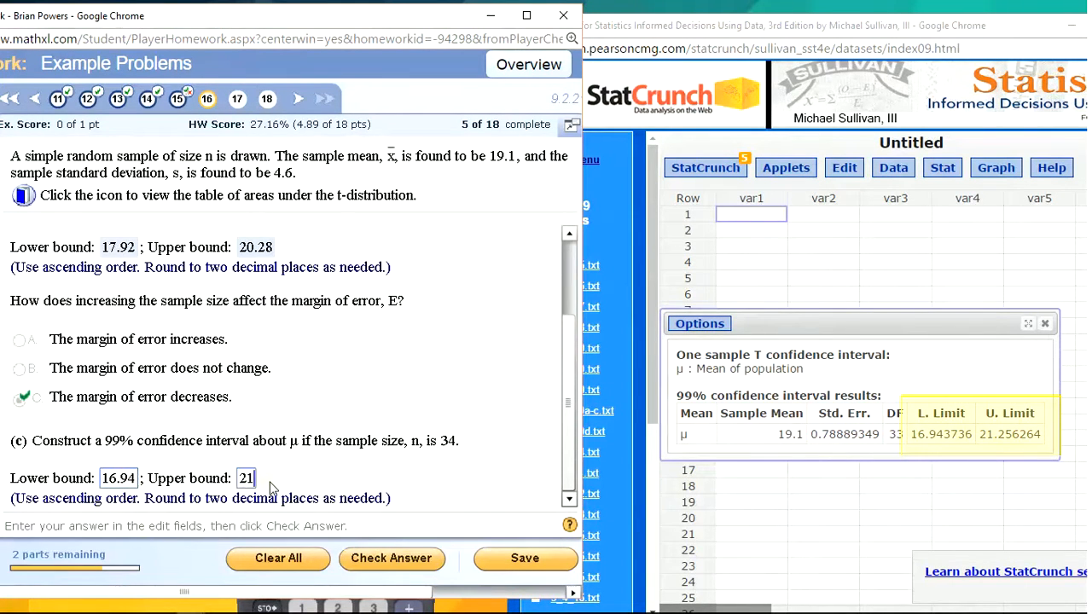
{"action": "type", "text": ".26"}
{"action": "key", "text": "Return"}
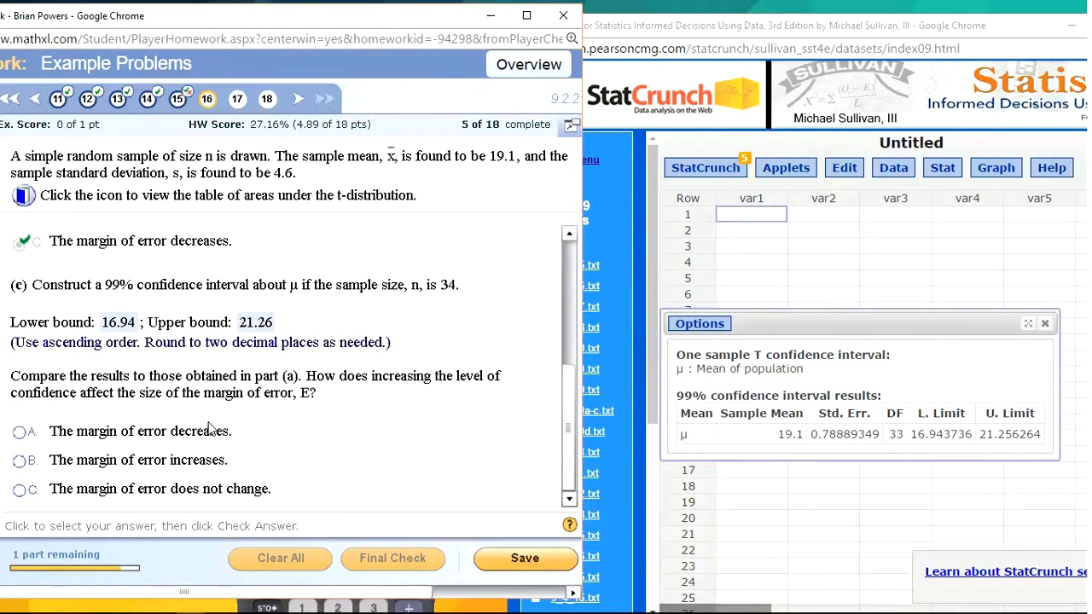
Step: Answer that the margin of error increases, and for part (d) that the data must come from a normally distributed population with no outliers
{"action": "scroll", "coordinate": [559, 424], "scroll_direction": "up", "scroll_amount": 5}
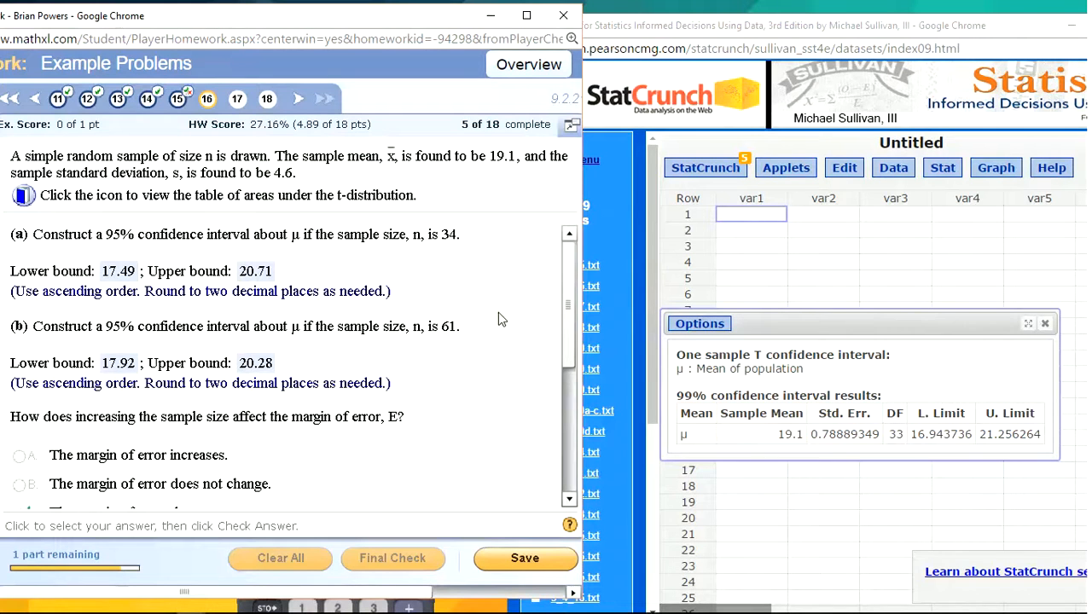
{"action": "scroll", "coordinate": [392, 397], "scroll_direction": "down", "scroll_amount": 4}
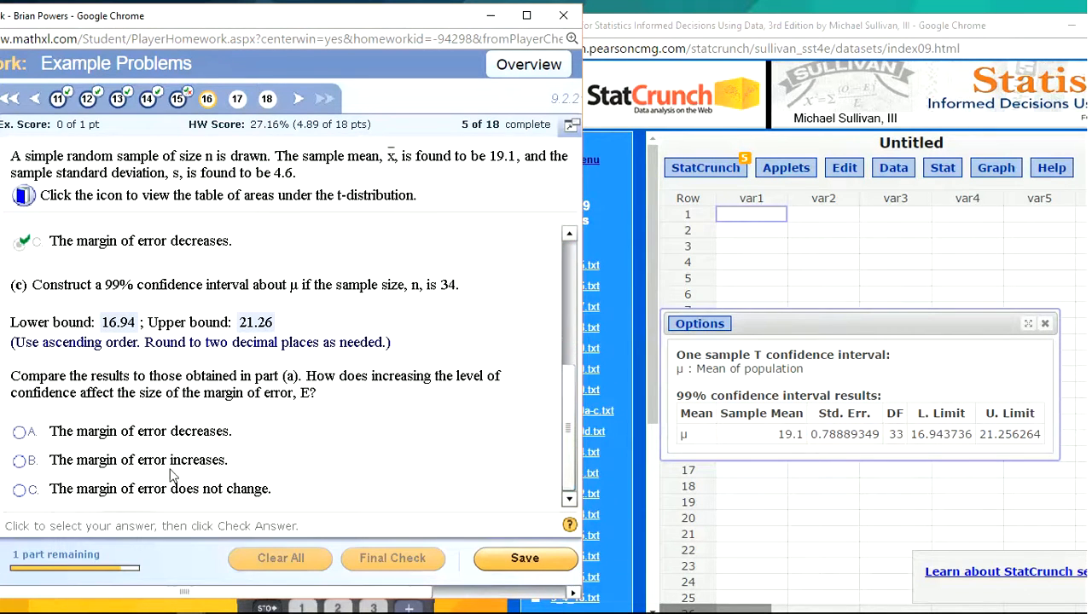
{"action": "left_click", "coordinate": [19, 461]}
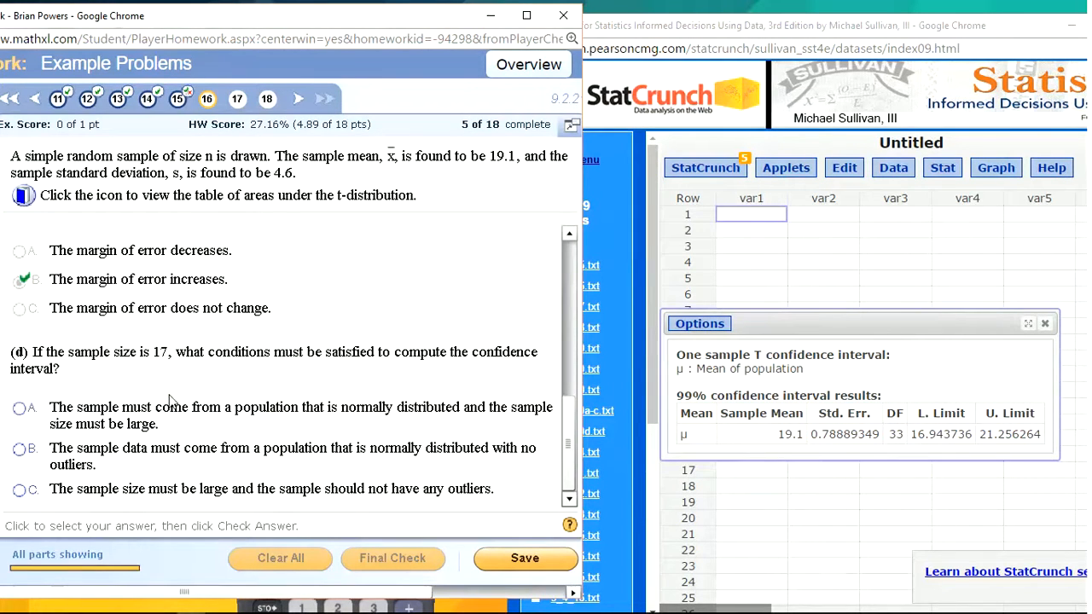
{"action": "left_click", "coordinate": [19, 452]}
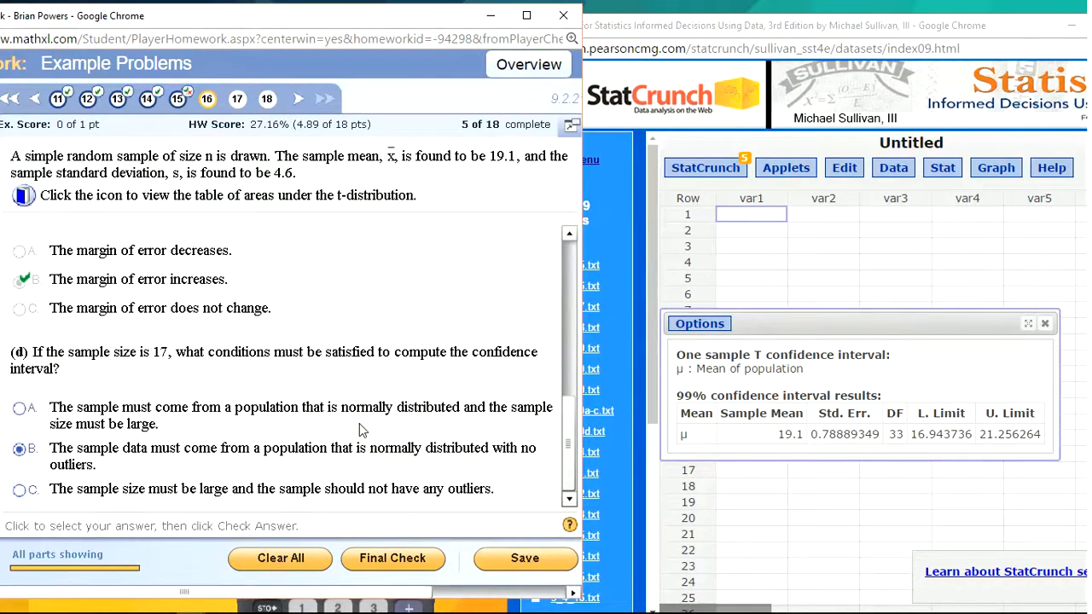
{"action": "key", "text": "Return"}
{"action": "key", "text": "Return"}
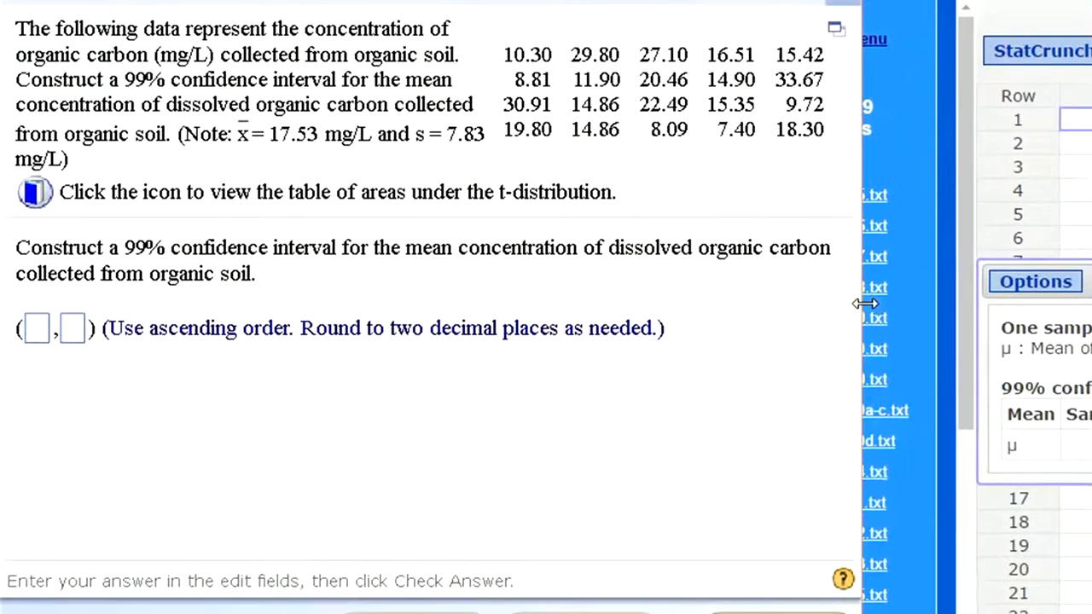
Step: Open the organic carbon concentration data table from the exercise in StatCrunch
{"action": "left_click", "coordinate": [967, 337]}
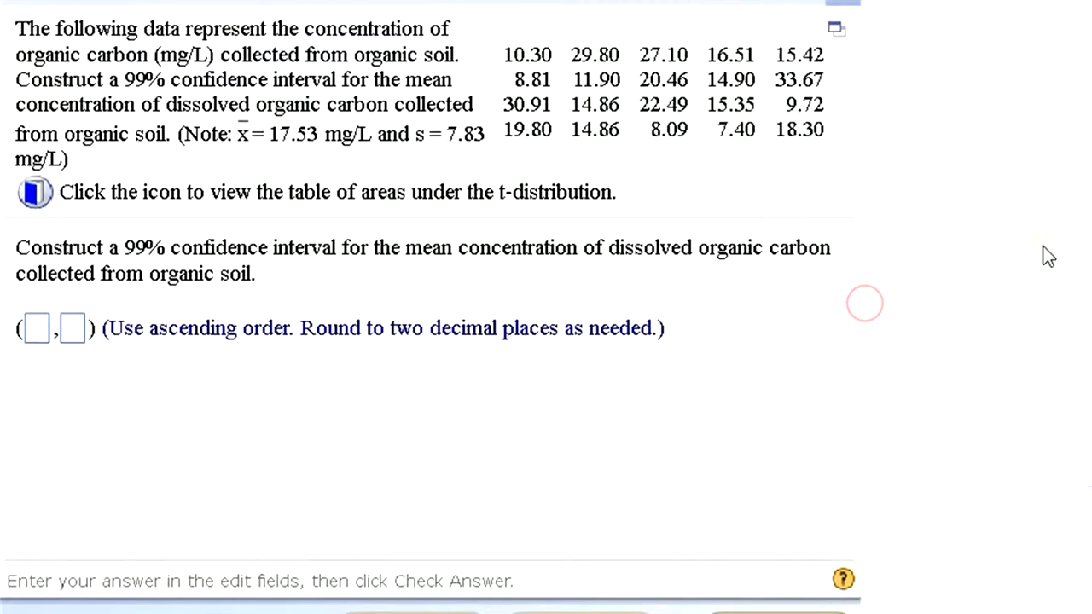
{"action": "left_click", "coordinate": [836, 29]}
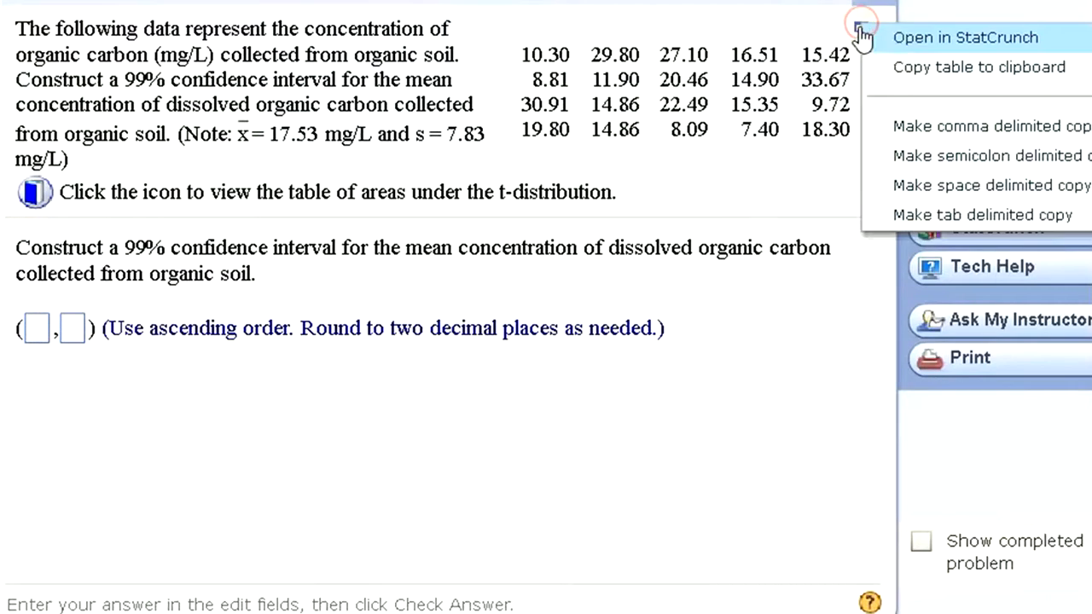
{"action": "left_click", "coordinate": [938, 38]}
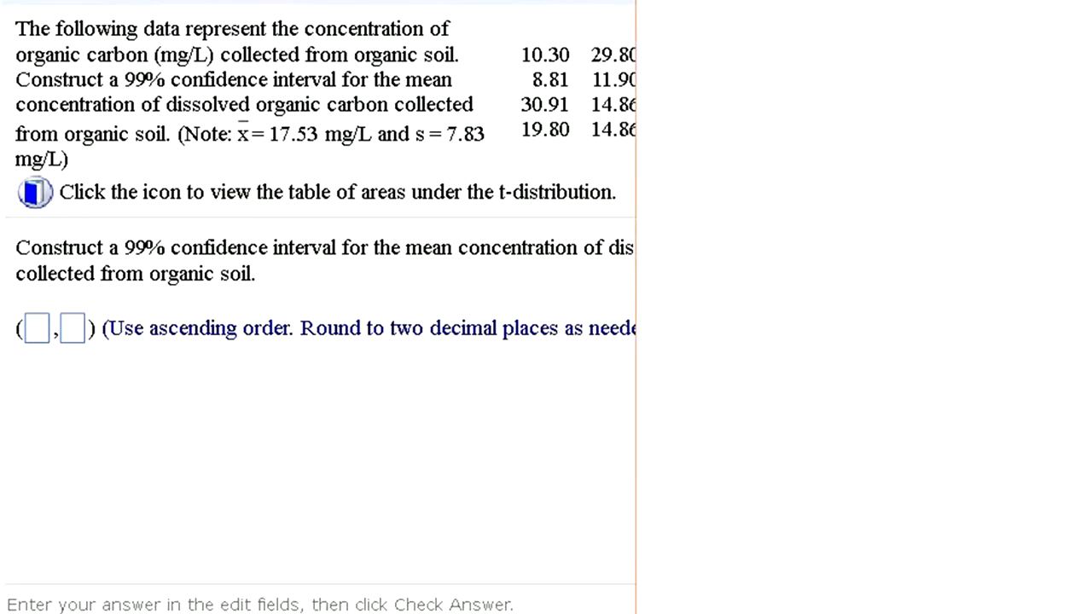
{"action": "left_click", "coordinate": [423, 137]}
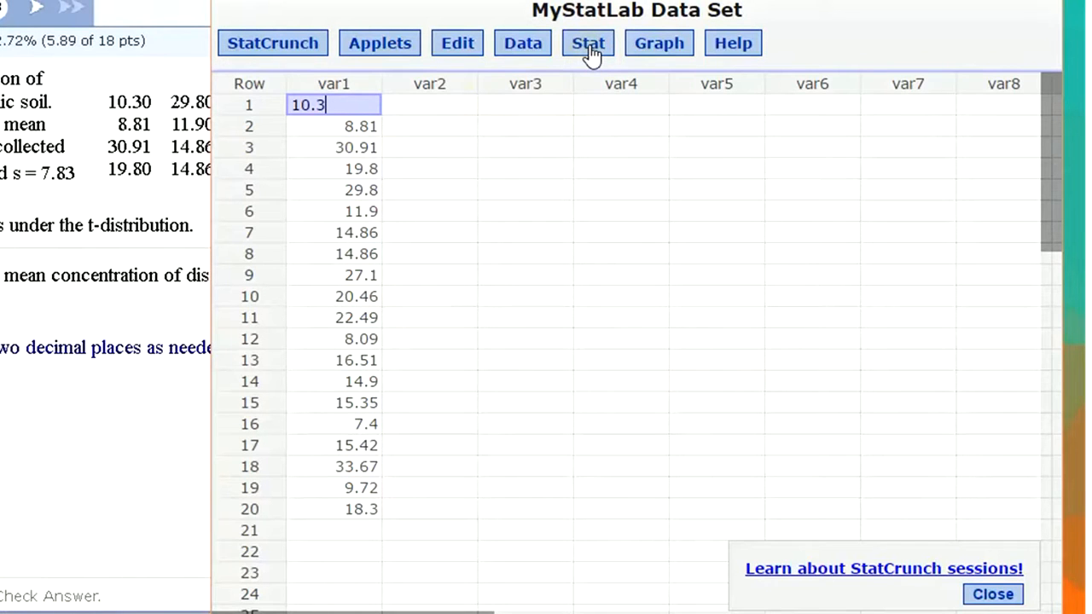
Step: Compute a one-sample T confidence interval for the mean of var1 from the raw data at confidence level 0.99
{"action": "left_click", "coordinate": [589, 51]}
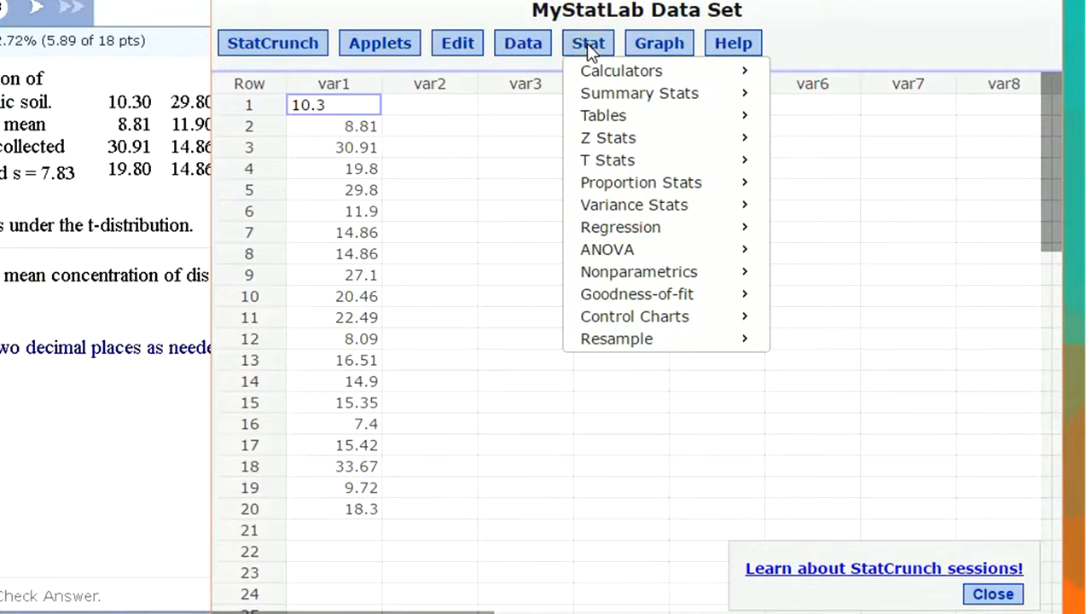
{"action": "mouse_move", "coordinate": [702, 167]}
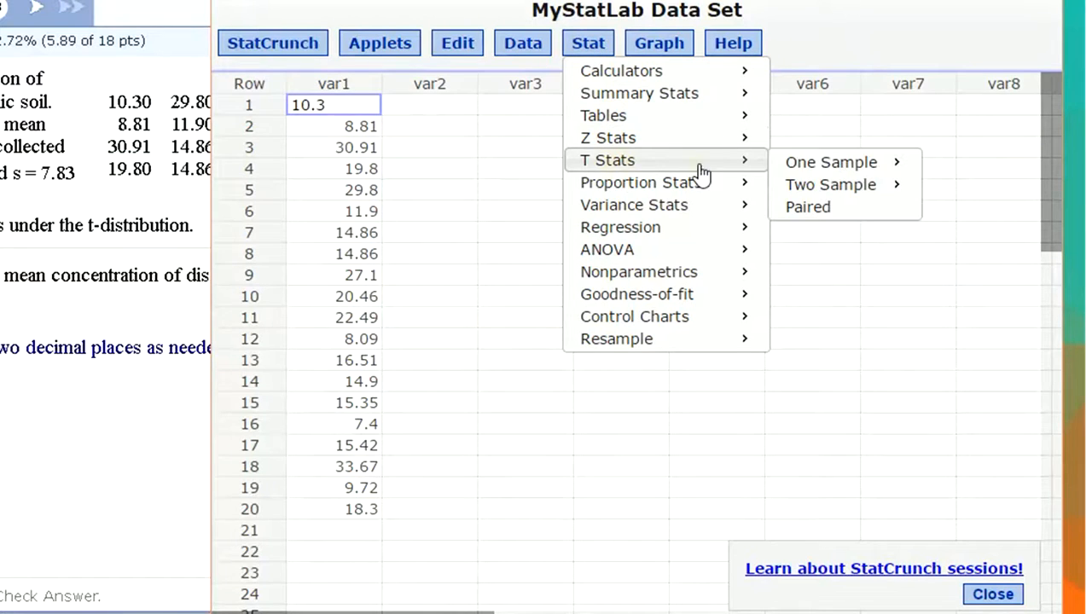
{"action": "mouse_move", "coordinate": [785, 163]}
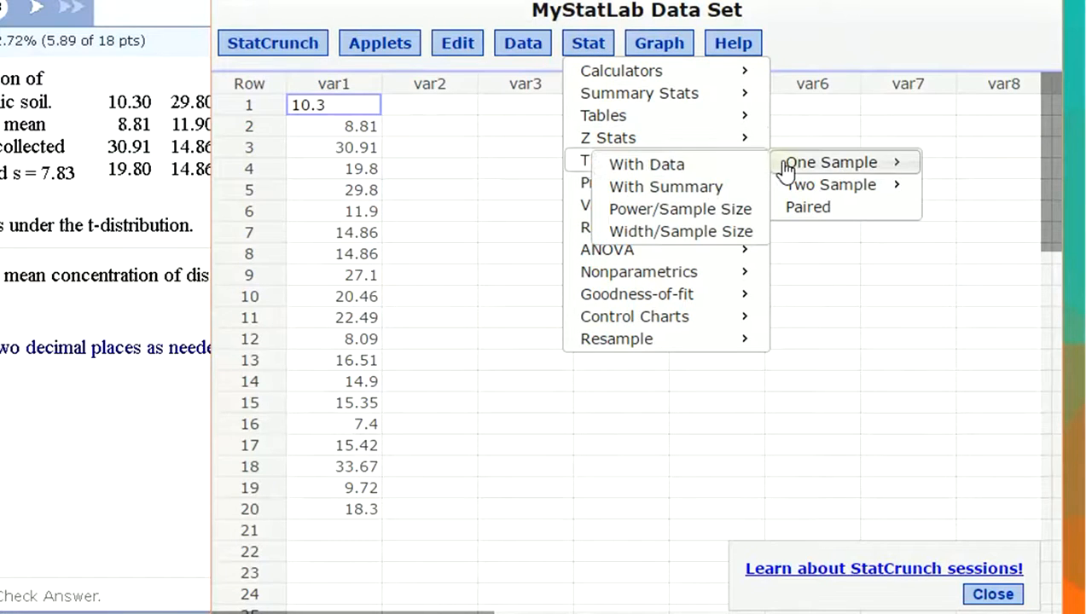
{"action": "left_click", "coordinate": [673, 165]}
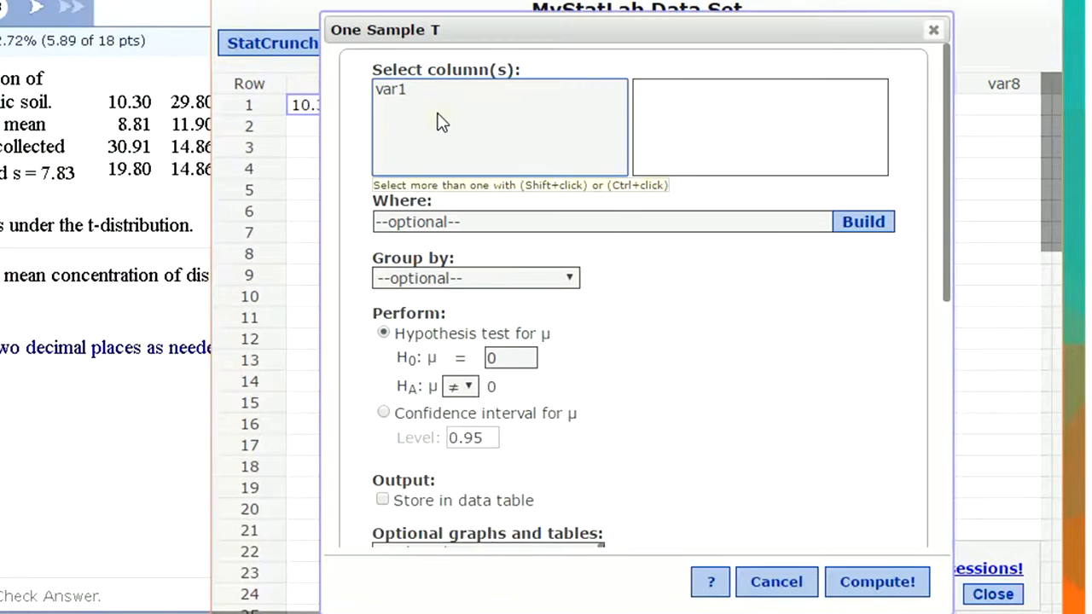
{"action": "left_click", "coordinate": [402, 93]}
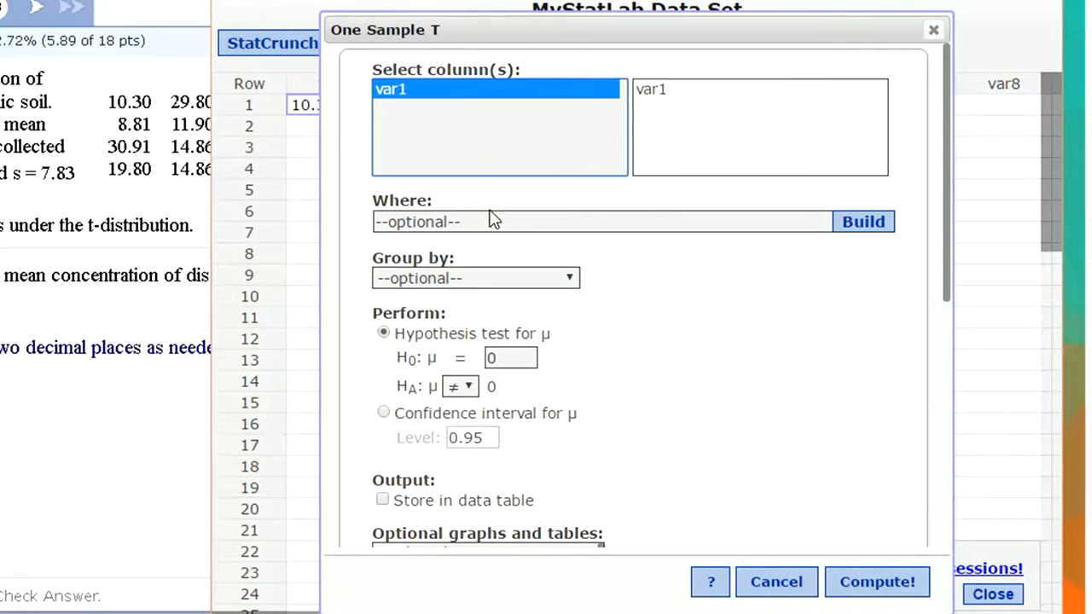
{"action": "left_click", "coordinate": [382, 413]}
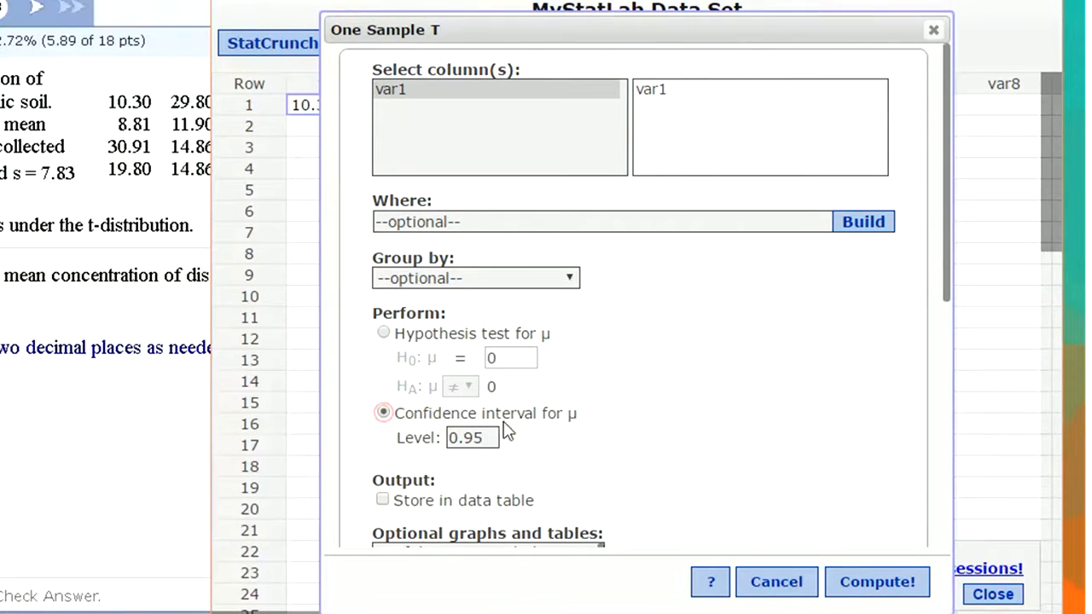
{"action": "left_click_drag", "start_coordinate": [477, 436], "coordinate": [495, 436]}
{"action": "type", "text": "9"}
{"action": "left_click", "coordinate": [899, 592]}
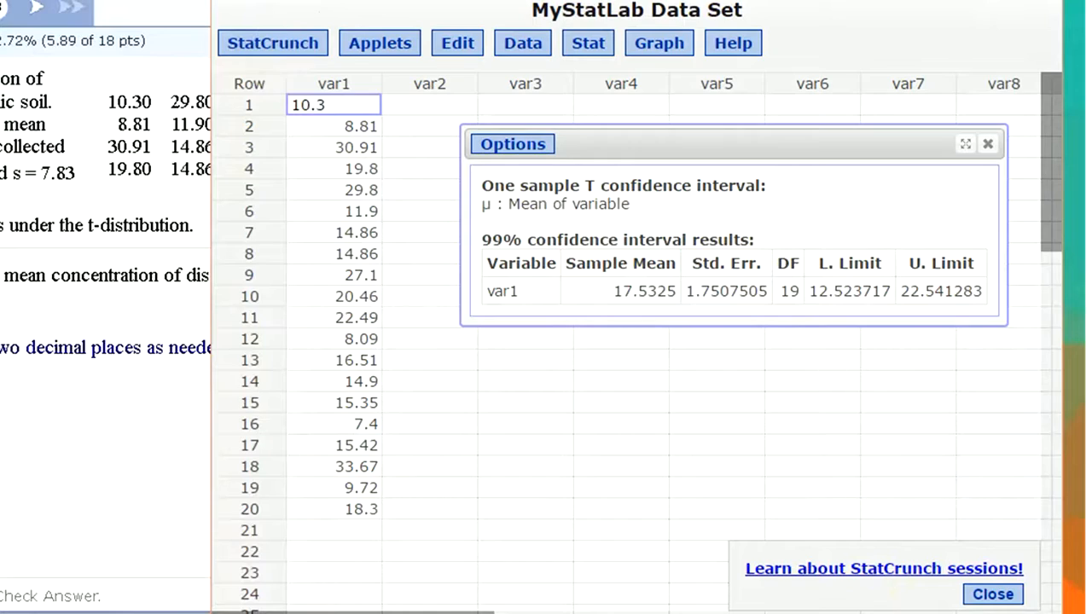
Step: Enter 12.52 and 22.54 as the bounds of the 99% confidence interval in the exercise and check the answer
{"action": "left_click", "coordinate": [31, 375]}
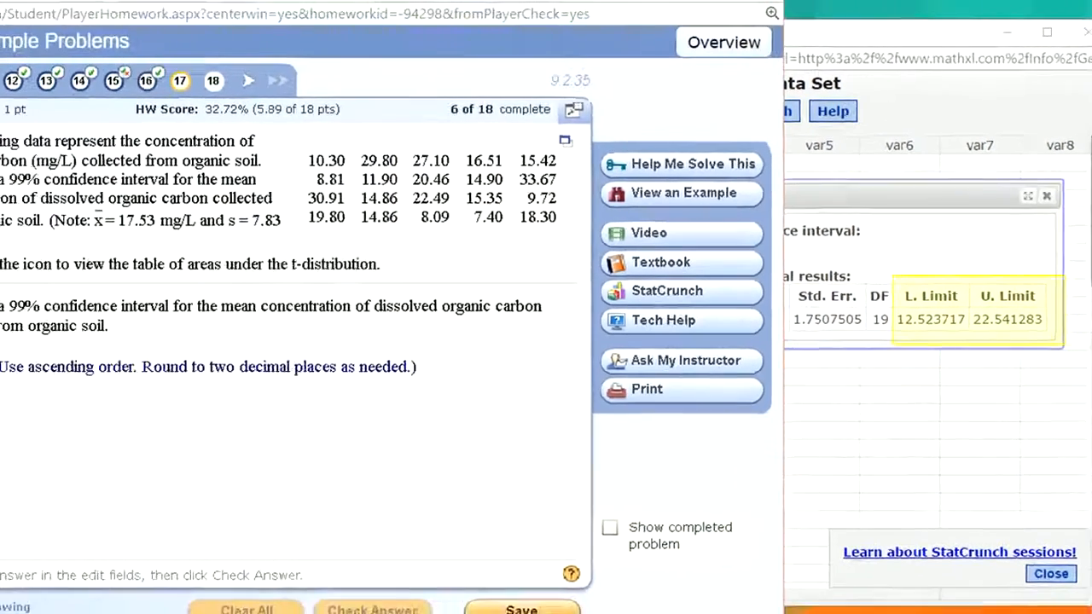
{"action": "type", "text": "12"}
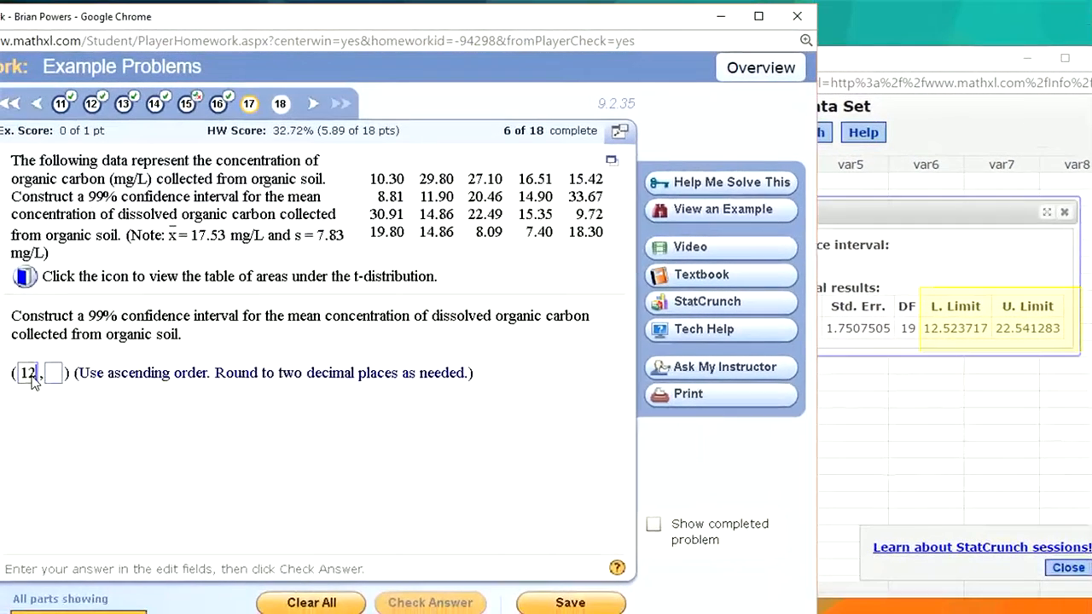
{"action": "type", "text": ".5"}
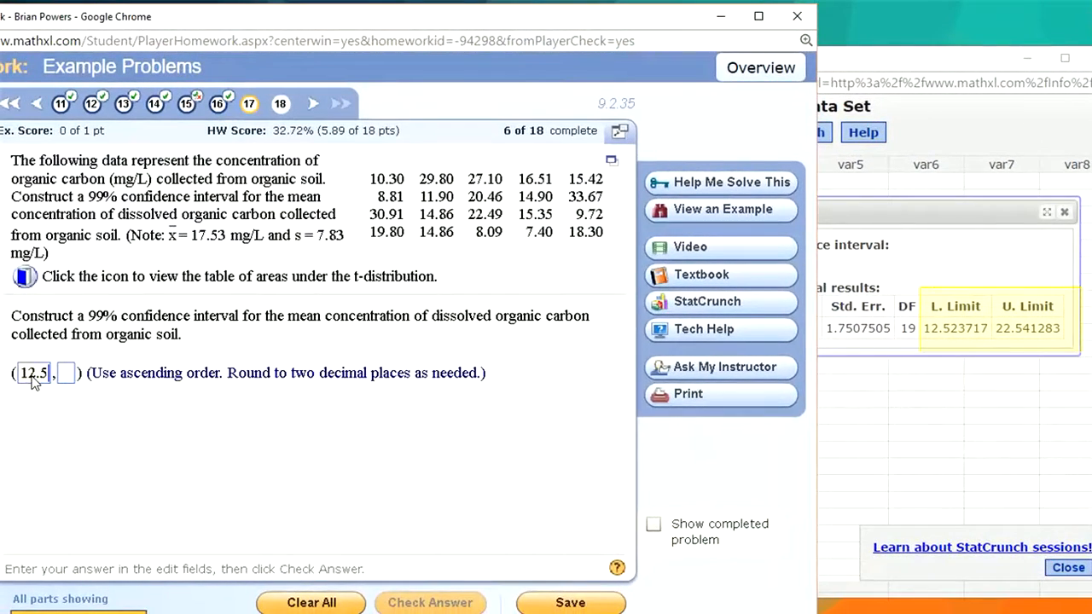
{"action": "type", "text": "2"}
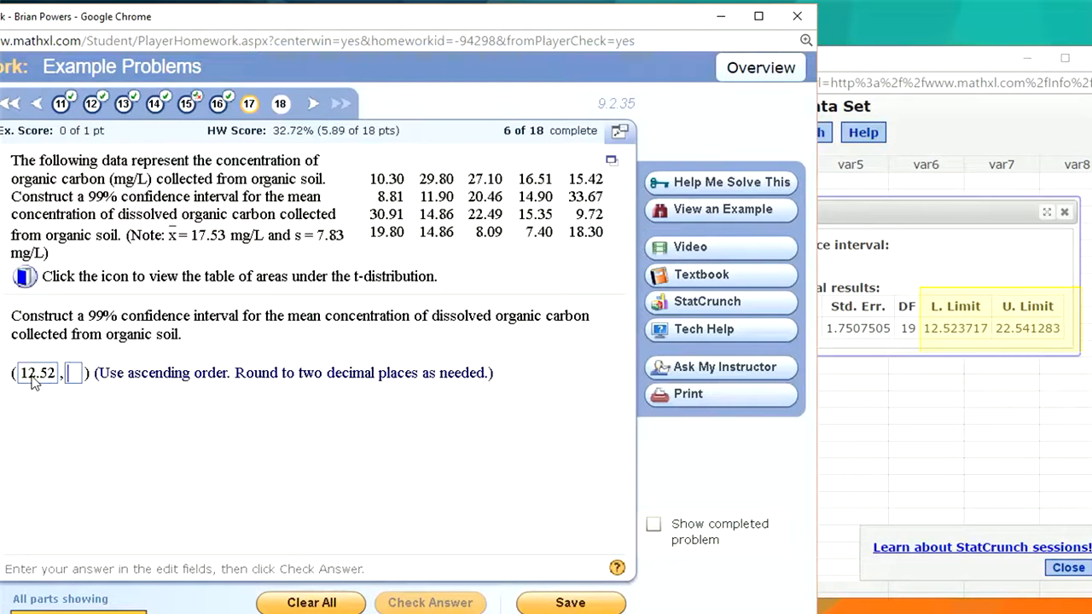
{"action": "type", "text": "22.5"}
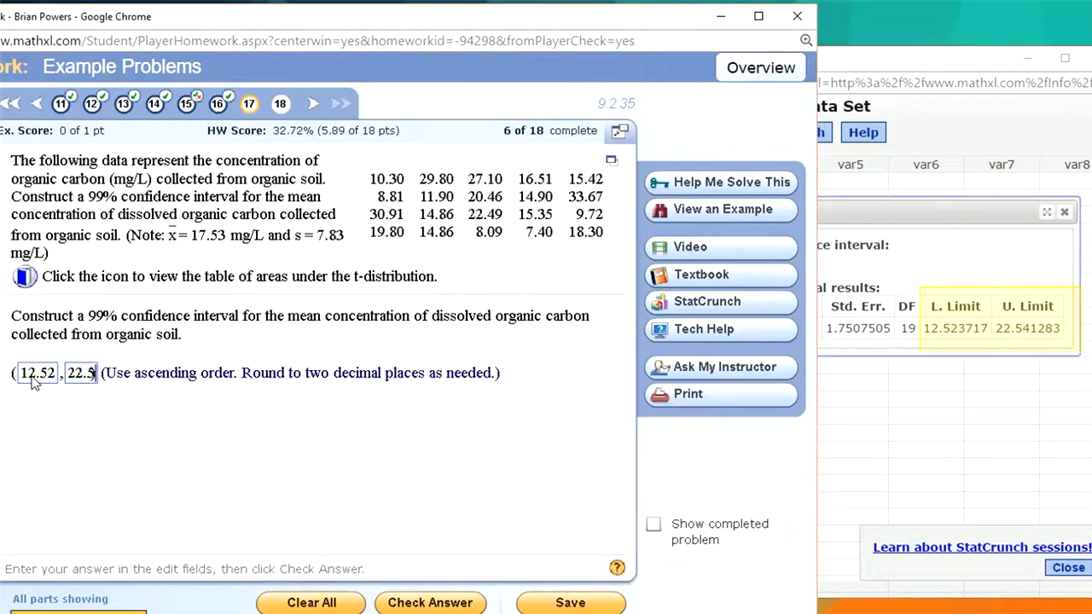
{"action": "type", "text": "4"}
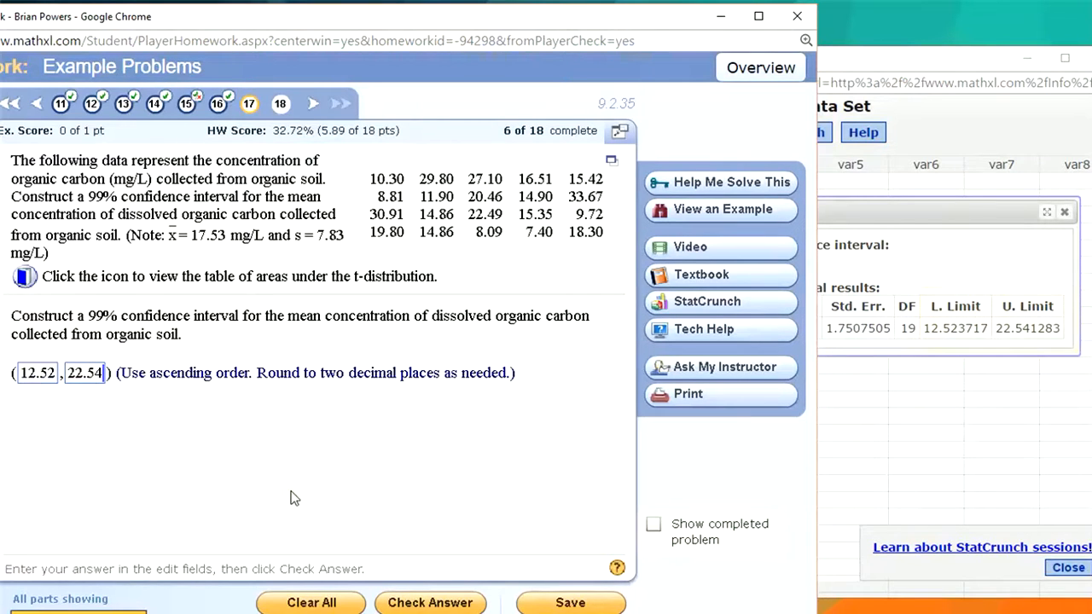
{"action": "key", "text": "Return"}
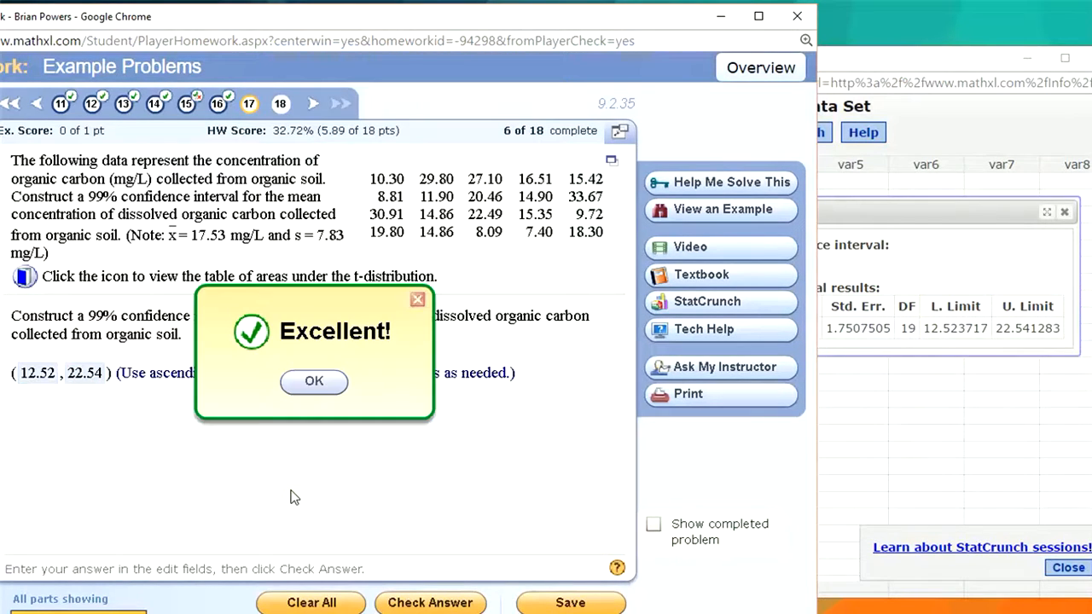
{"action": "key", "text": "Return"}
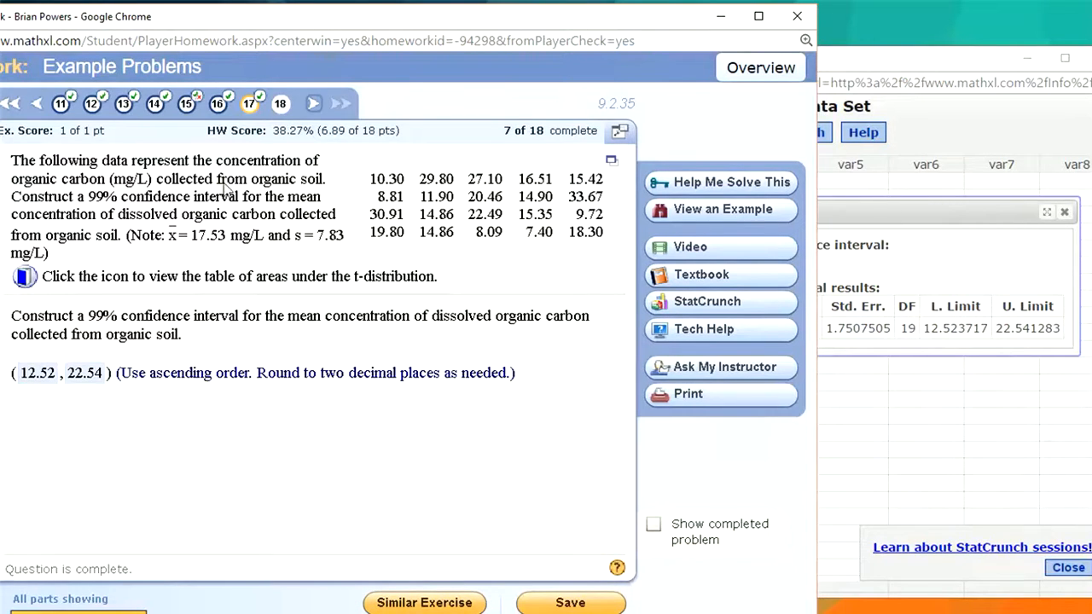